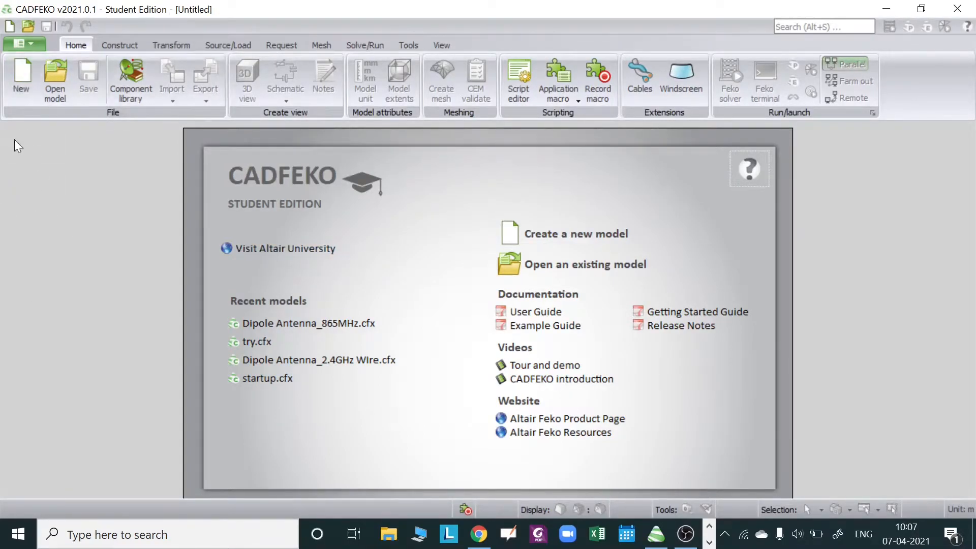
pyautogui.click(19, 76)
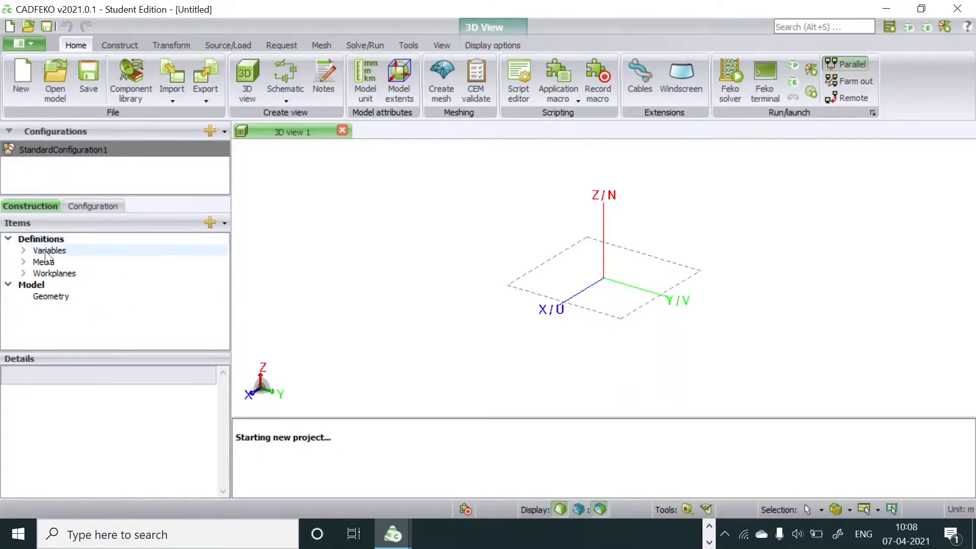
pyautogui.doubleClick(58, 254)
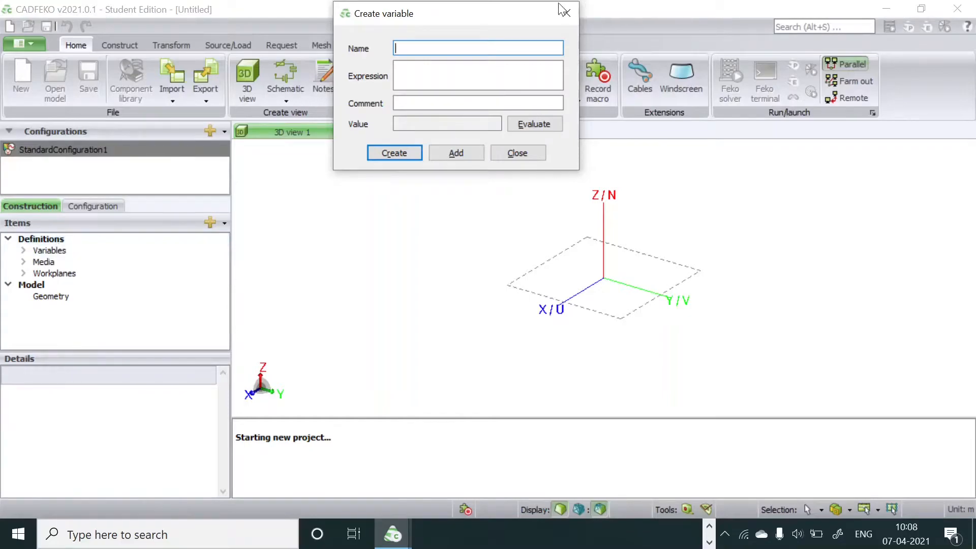
pyautogui.moveTo(458, 20); pyautogui.dragTo(419, 151)
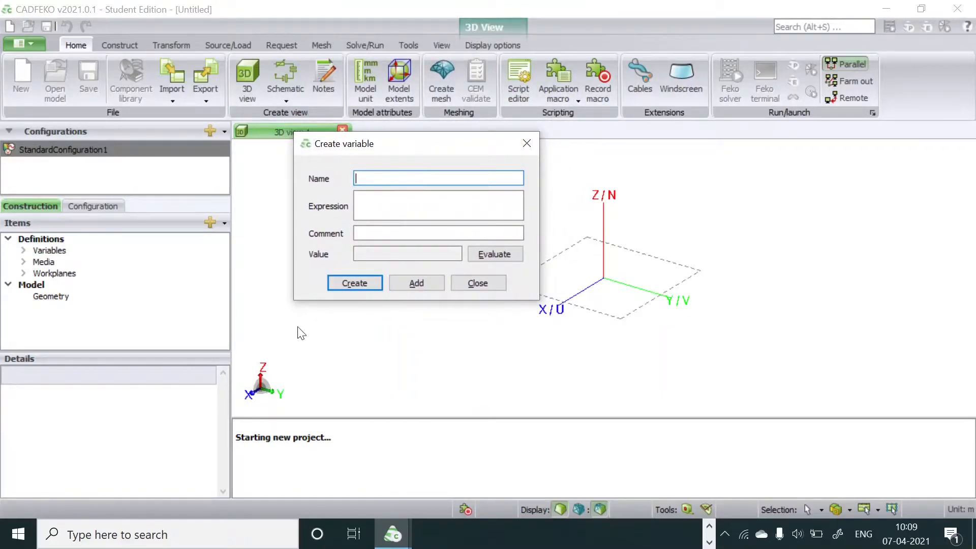
pyautogui.click(379, 178)
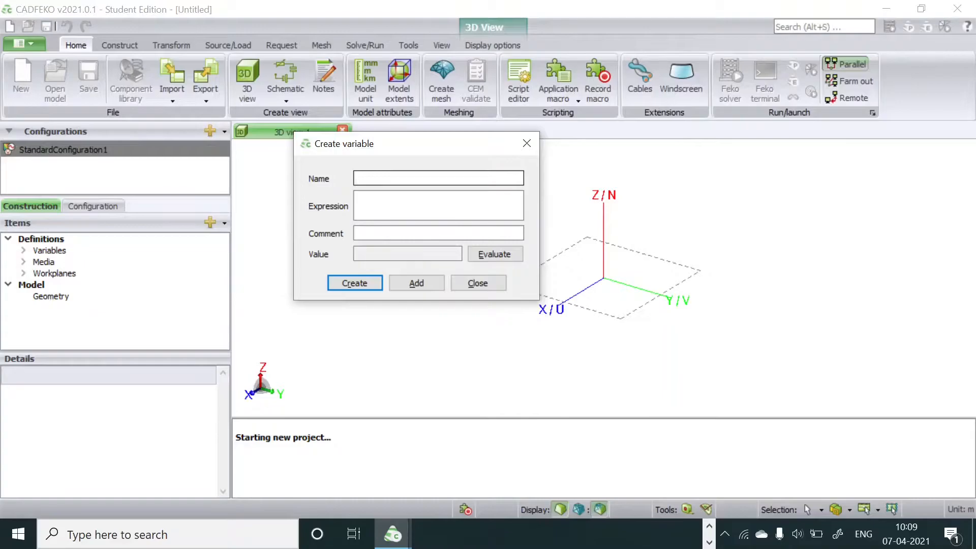
pyautogui.write('f')
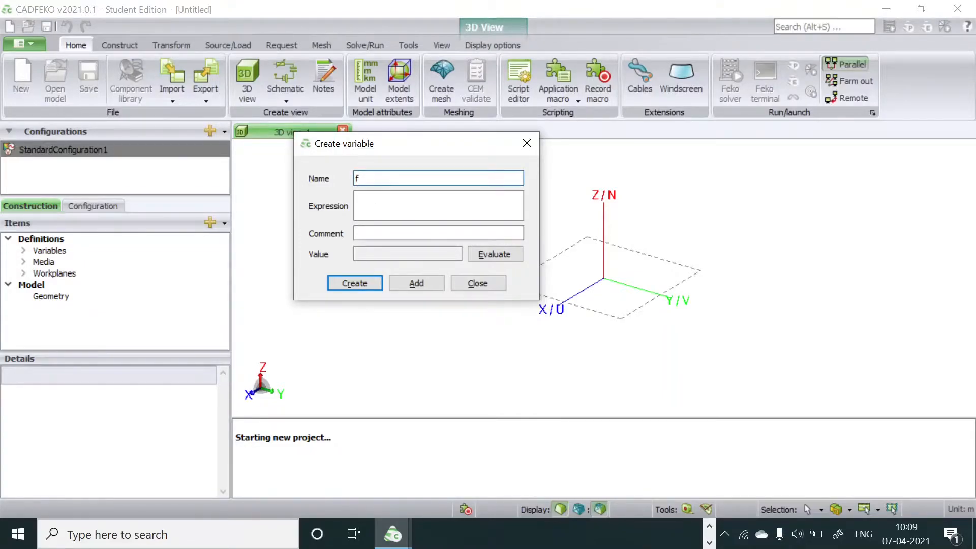
pyautogui.click(357, 199)
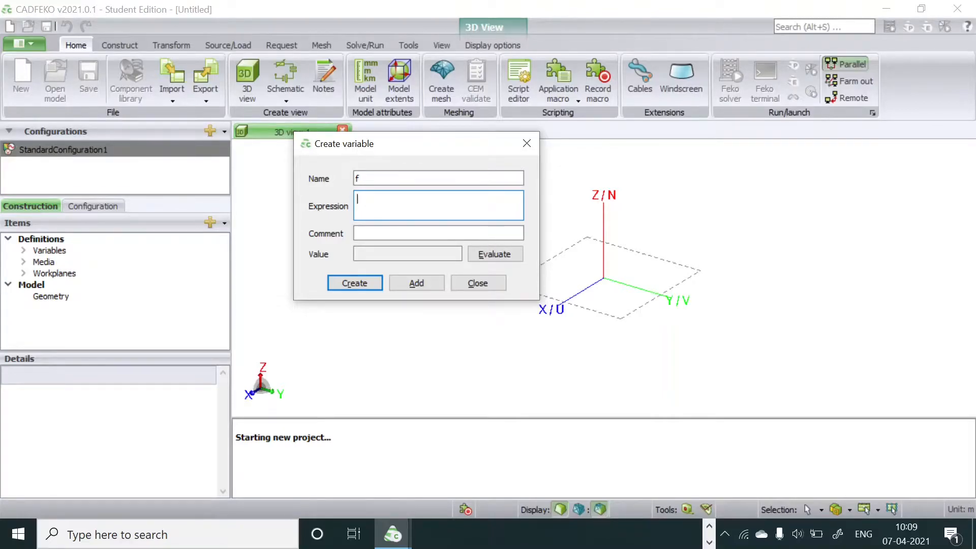
pyautogui.write('2400000000')
pyautogui.click(512, 257)
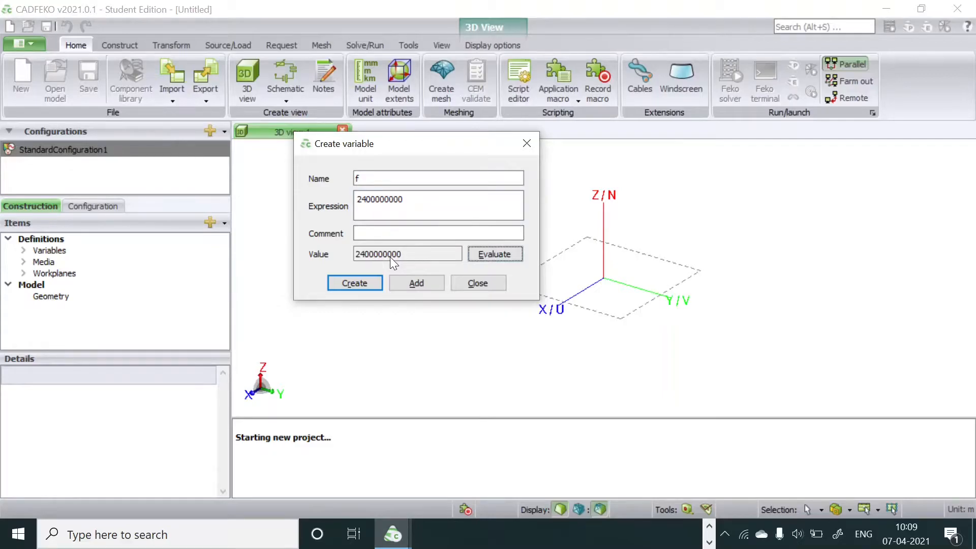
pyautogui.click(360, 284)
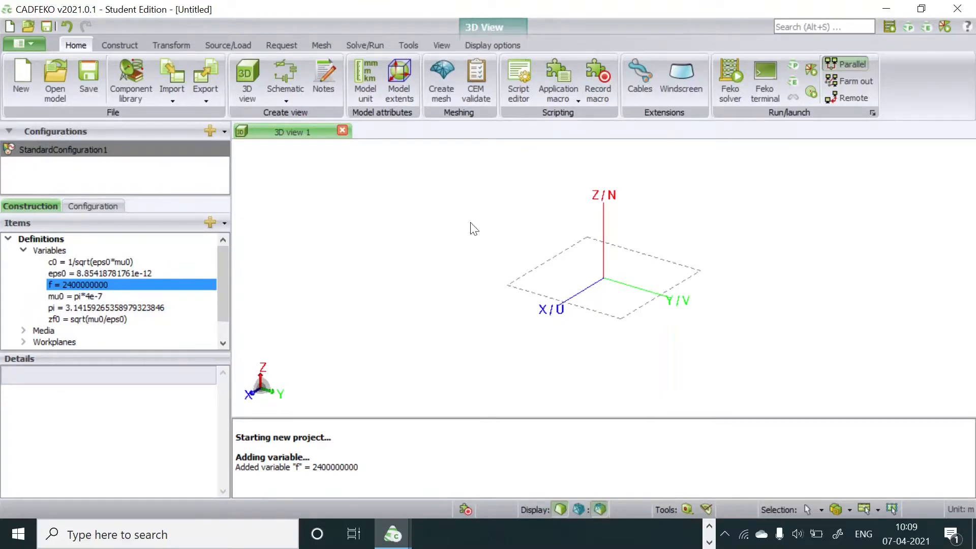
# Define a variable Wavelen with the expression c0/f, evaluating it before creating it.
pyautogui.doubleClick(49, 249)
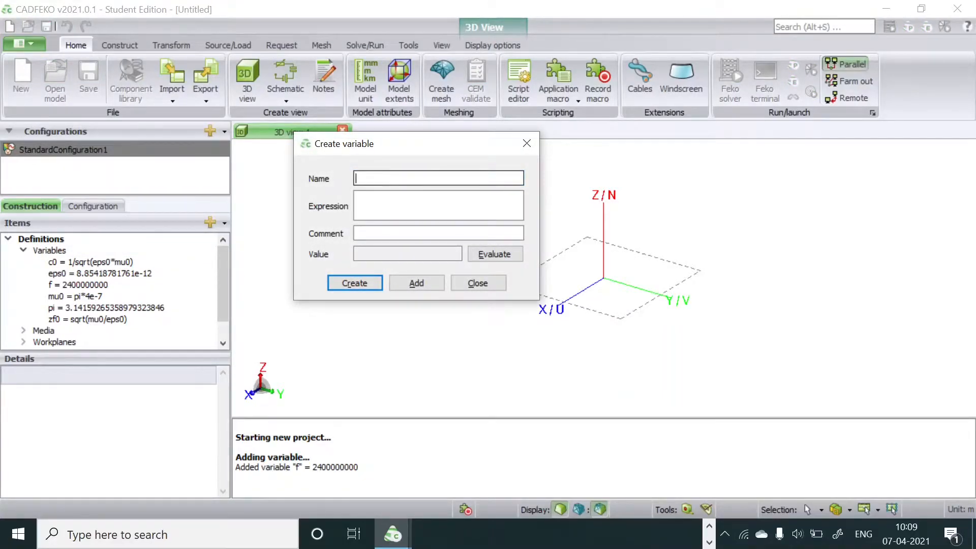
pyautogui.write('Wavelen')
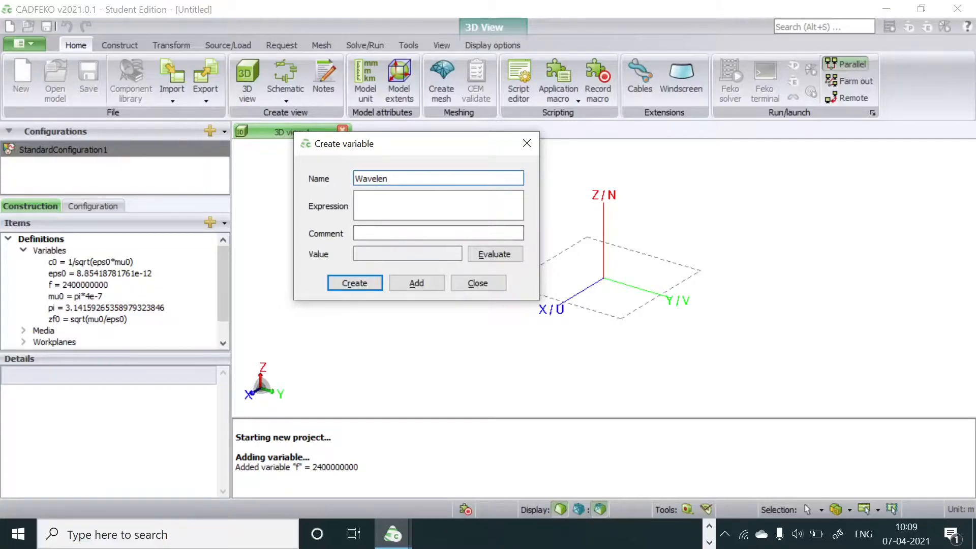
pyautogui.click(358, 200)
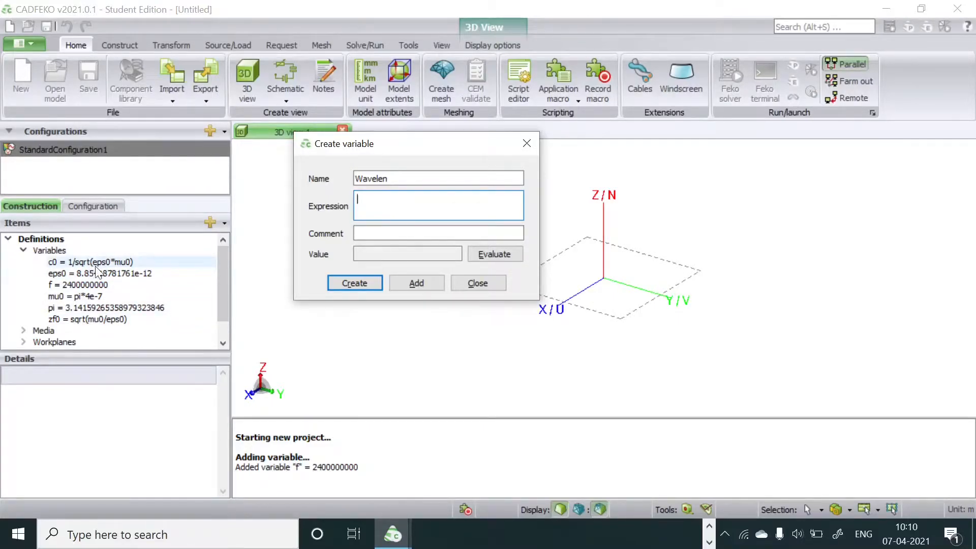
pyautogui.write('c0/f')
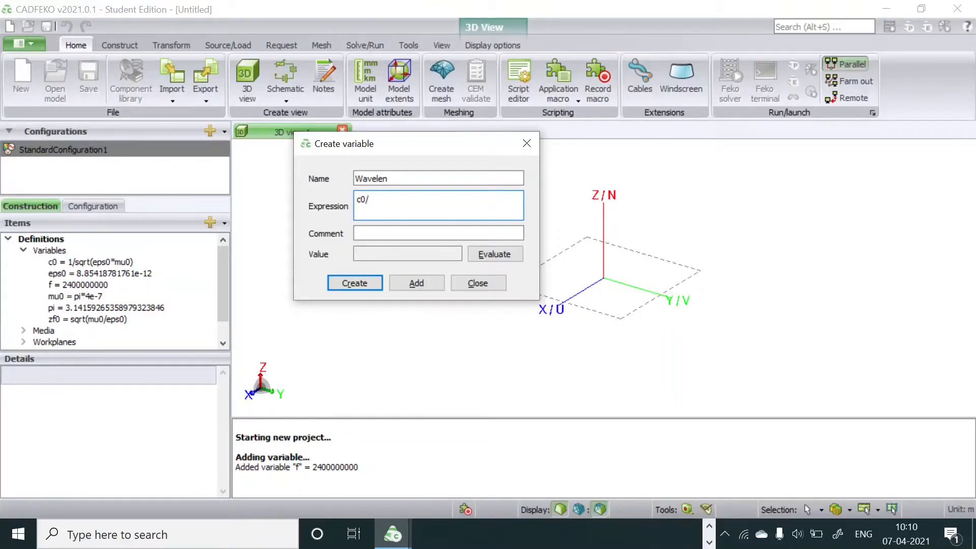
pyautogui.click(501, 255)
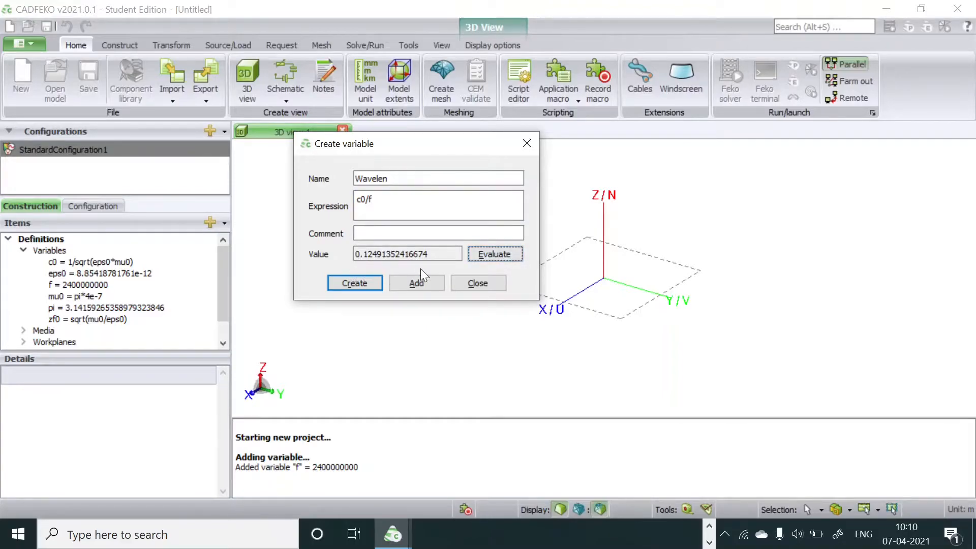
pyautogui.click(346, 284)
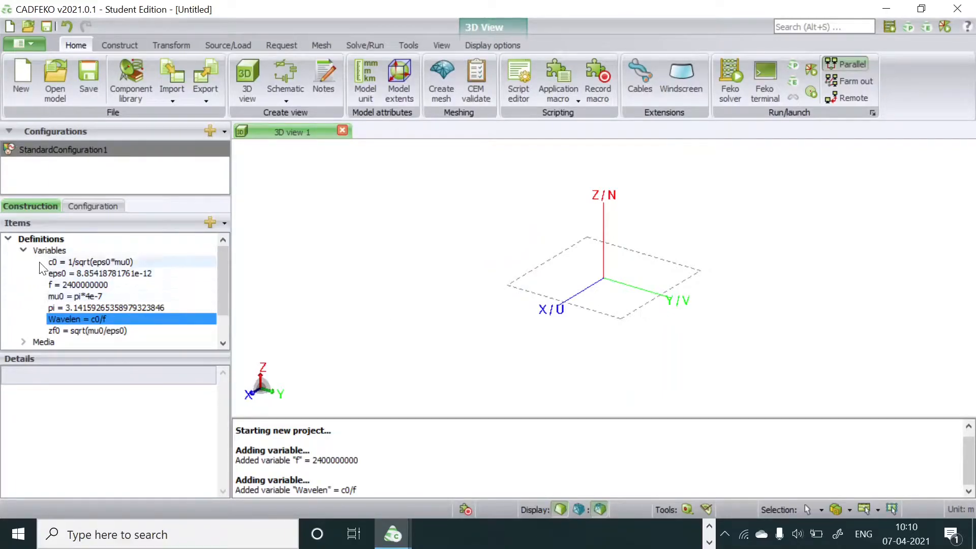
# Define a variable Radius with the expression 0.00635/2, evaluating it before creating it.
pyautogui.doubleClick(58, 250)
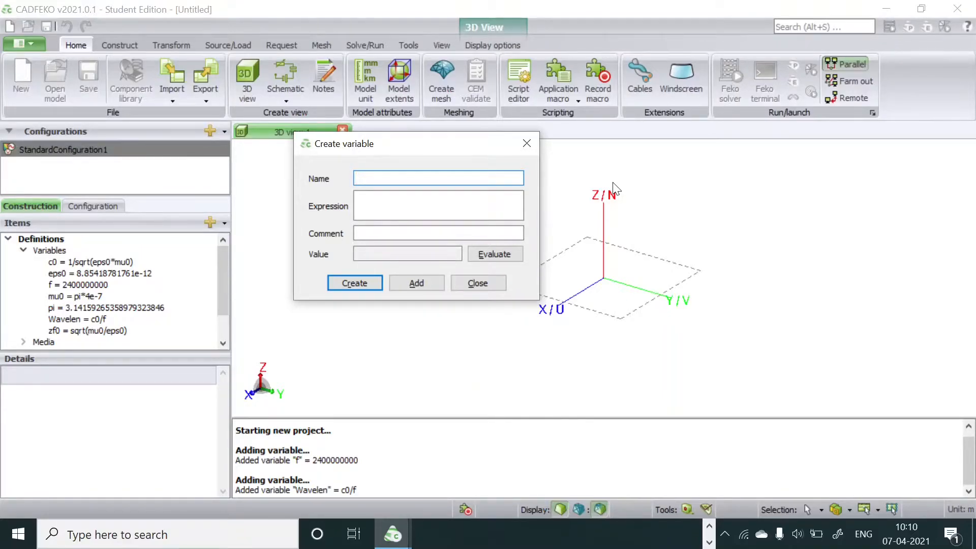
pyautogui.write('Radius')
pyautogui.click(387, 203)
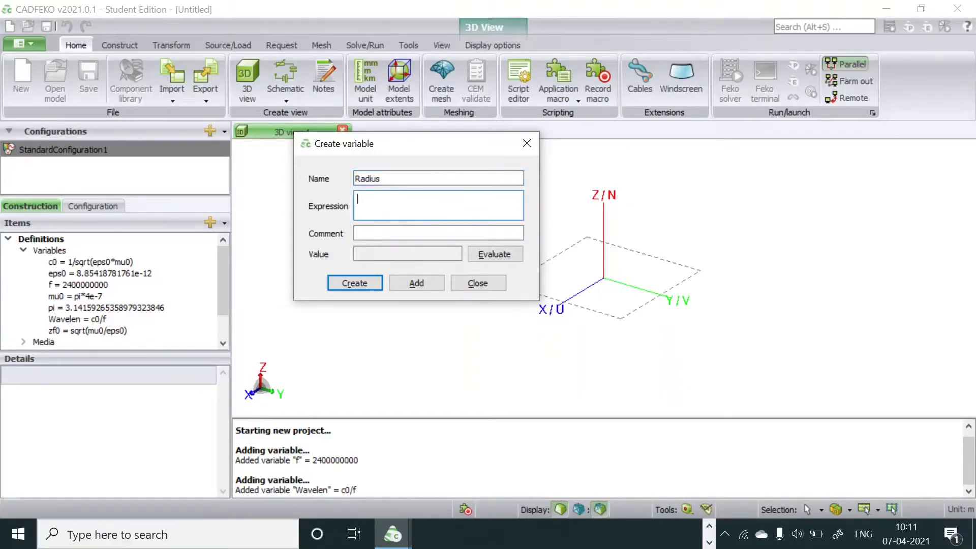
pyautogui.write('0.00635')
pyautogui.write('/2')
pyautogui.click(490, 257)
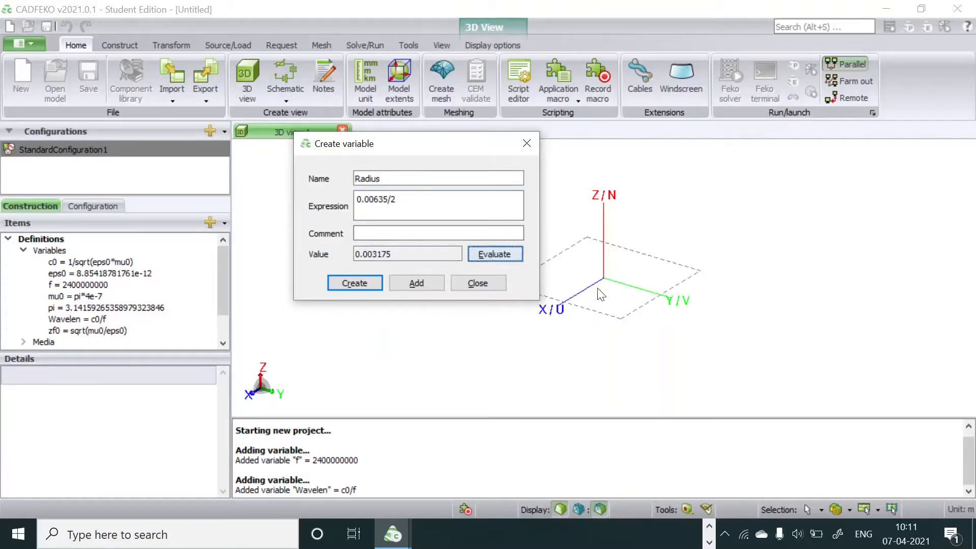
pyautogui.click(350, 282)
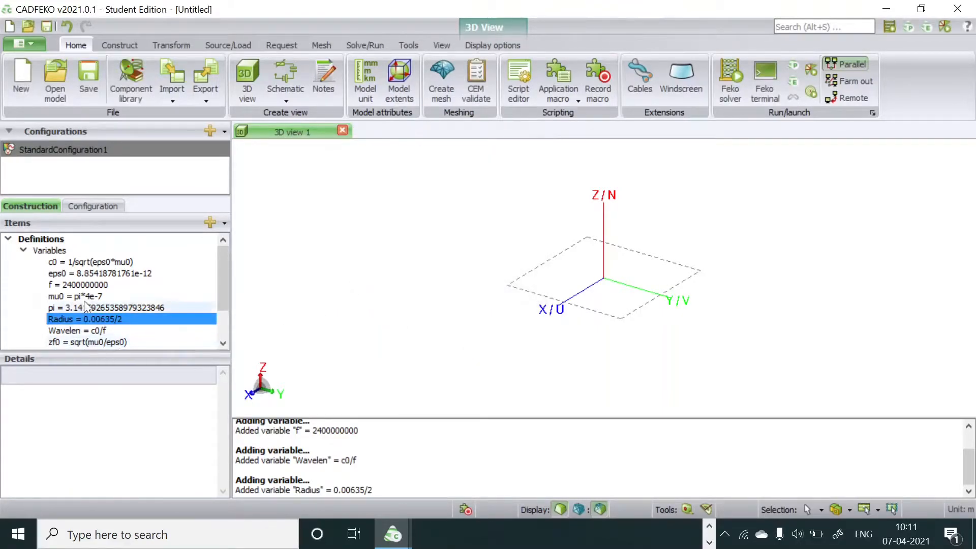
pyautogui.doubleClick(118, 319)
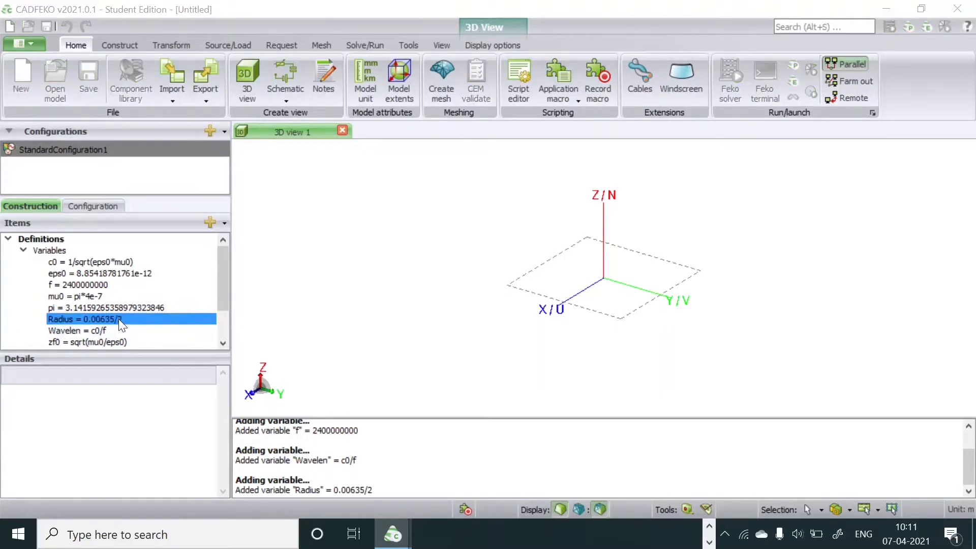
pyautogui.click(358, 283)
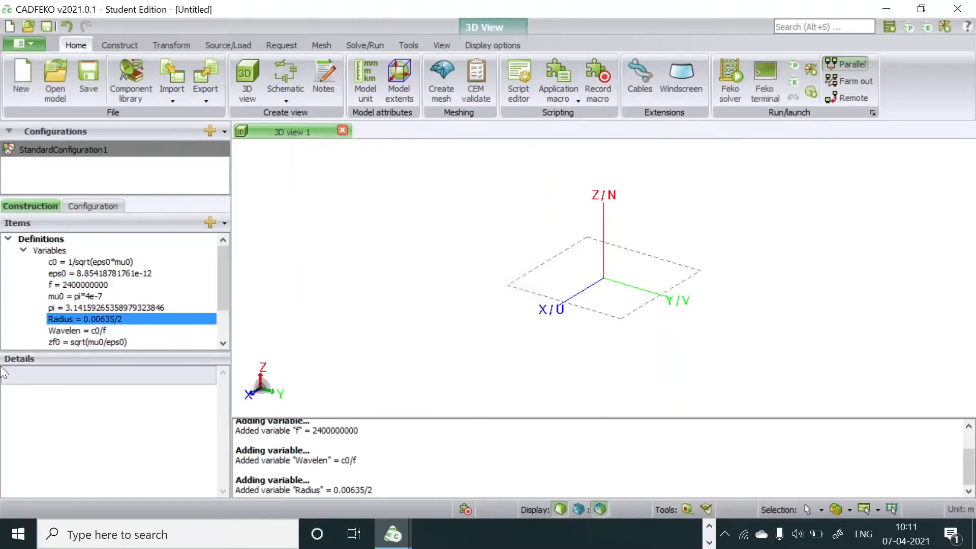
pyautogui.moveTo(222, 292)
pyautogui.mouseDown()
pyautogui.moveTo(225, 314)
pyautogui.moveTo(224, 288)
pyautogui.mouseUp()
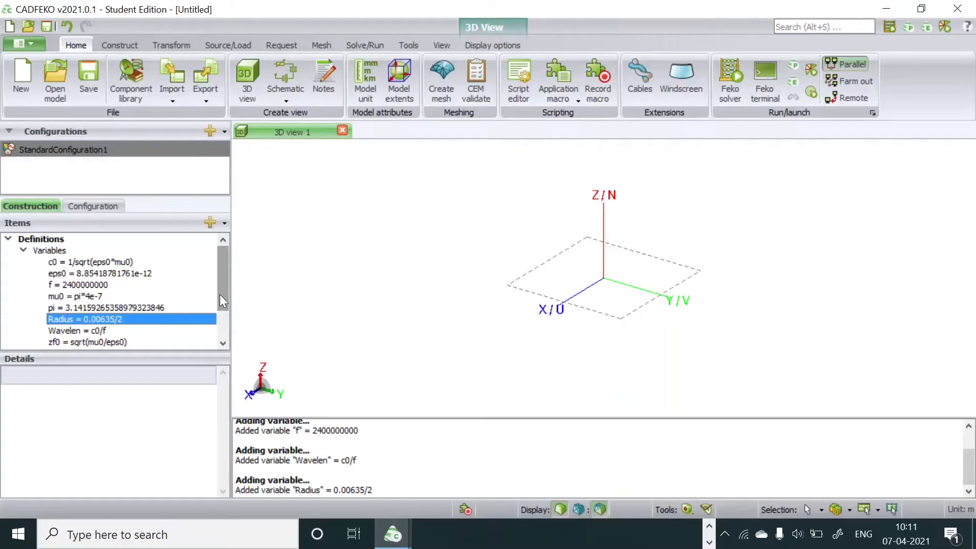
# Begin a line with its start point at U 0, V 0 and N -(Wavelen/4).
pyautogui.click(123, 45)
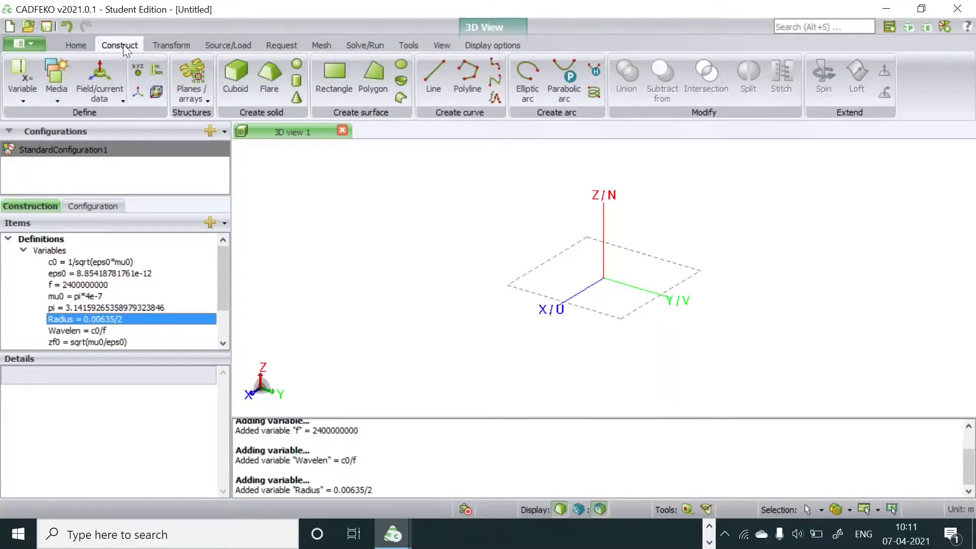
pyautogui.click(441, 85)
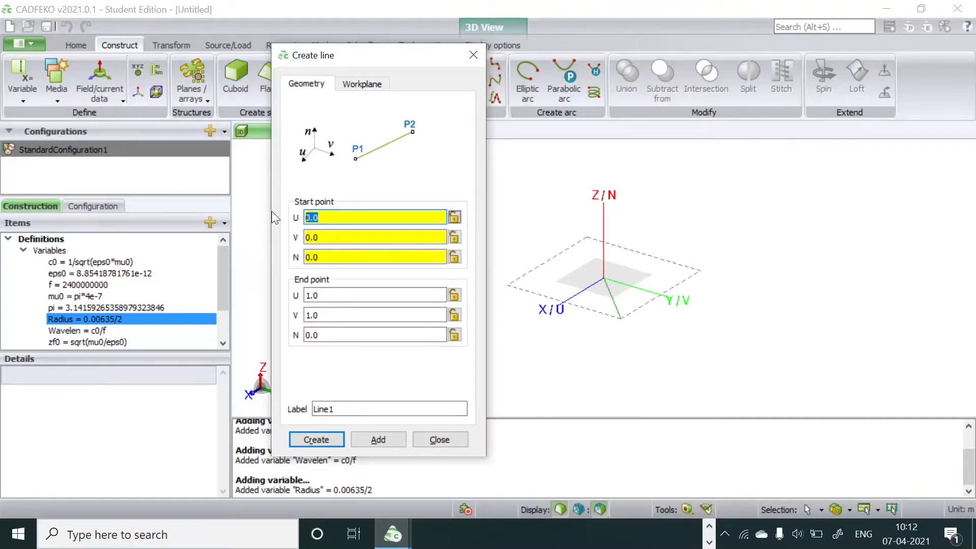
pyautogui.write('0')
pyautogui.press('Tab')
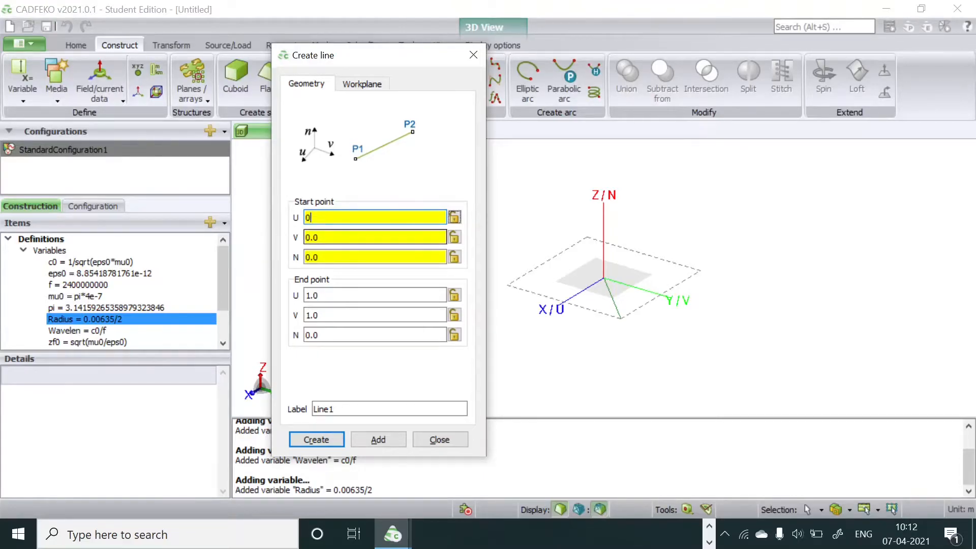
pyautogui.write('0')
pyautogui.press('Tab')
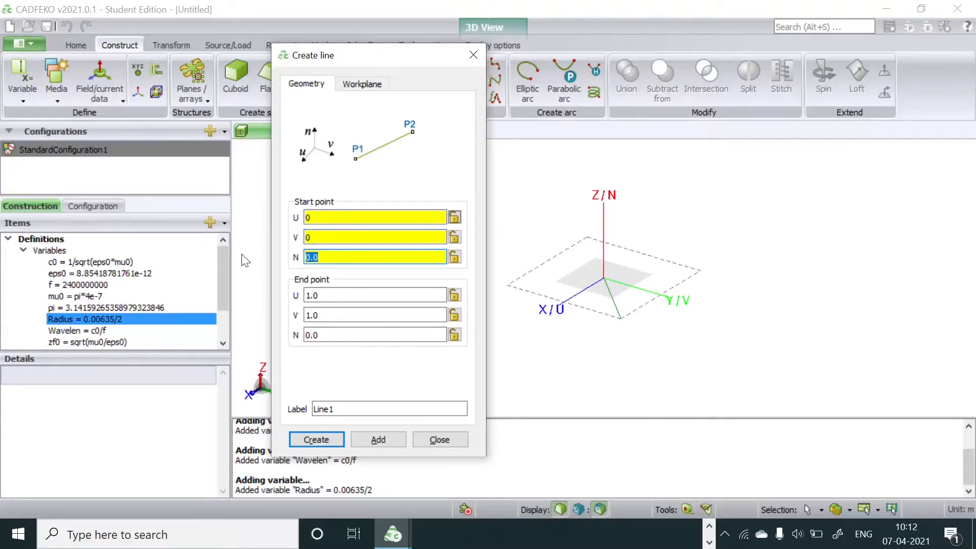
pyautogui.write('-wave')
pyautogui.press('BackSpace')
pyautogui.press('BackSpace')
pyautogui.press('BackSpace')
pyautogui.press('BackSpace')
pyautogui.write('(Wavelen/4)')
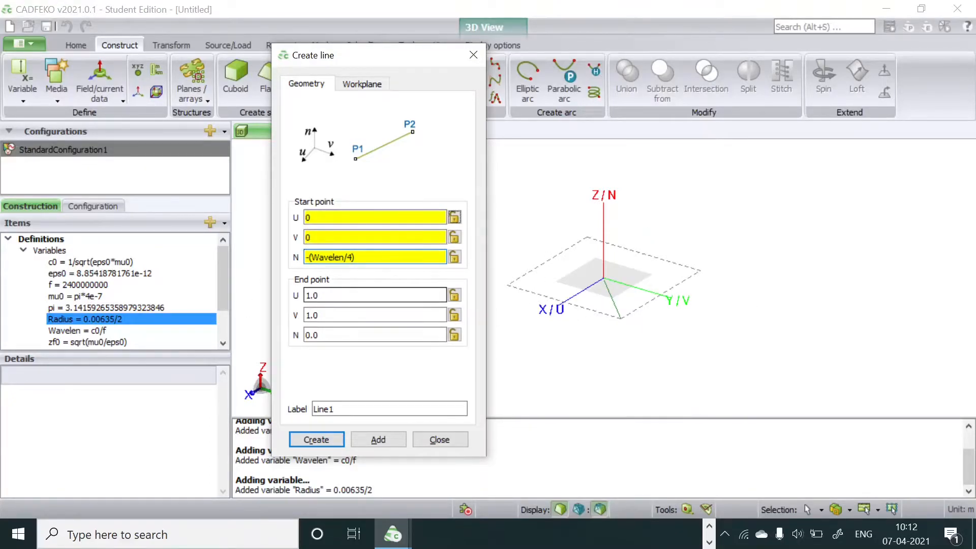
# Set the line's end point to U 0, V 0 and N Wavelen/4, and create the line.
pyautogui.press('Tab')
pyautogui.write('0')
pyautogui.press('Tab')
pyautogui.write('0')
pyautogui.press('Tab')
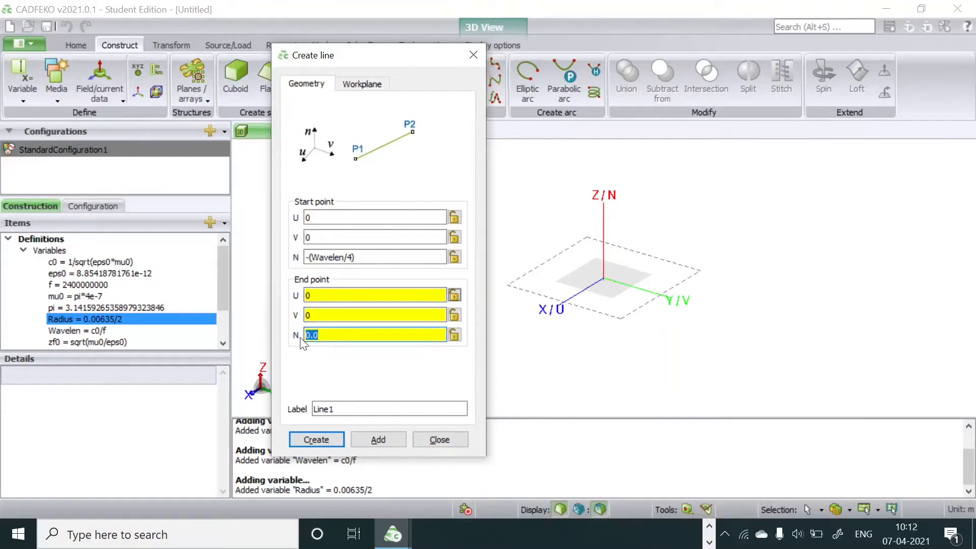
pyautogui.write('Wavelen')
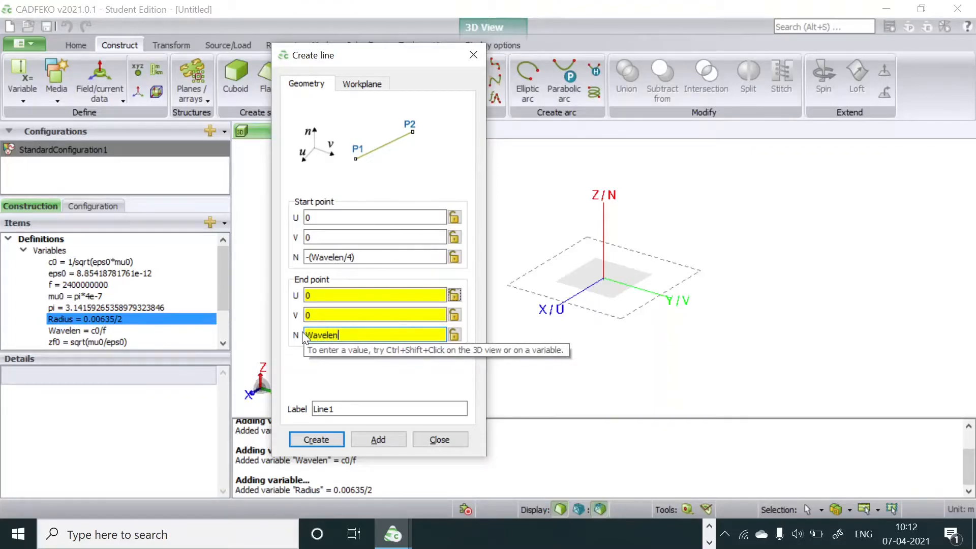
pyautogui.write('/4')
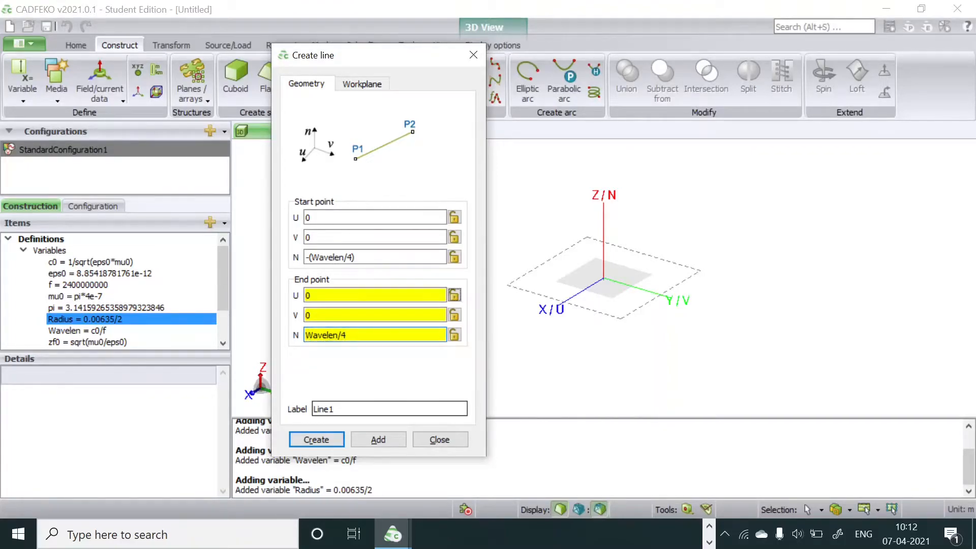
pyautogui.click(318, 439)
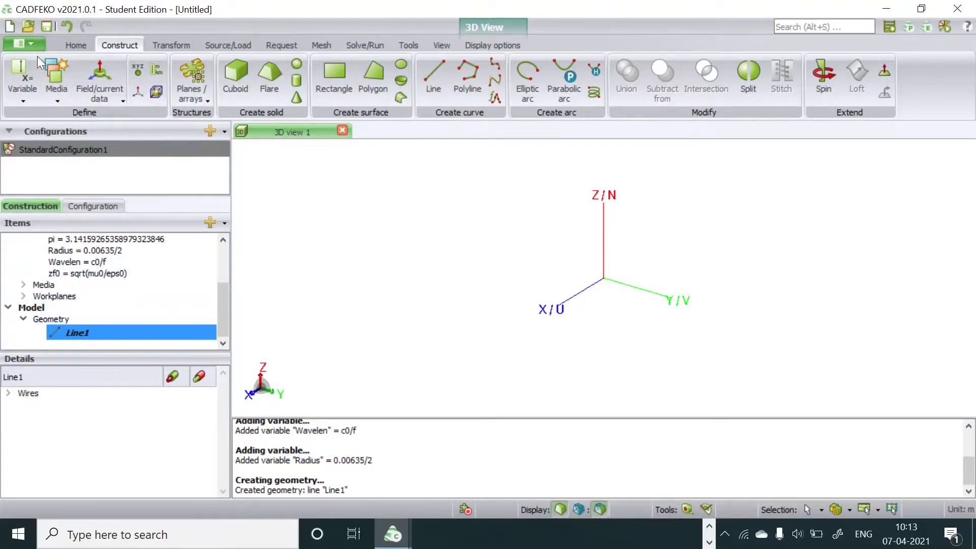
# Give the line's wire a local wire radius of Radius, with Perfect electric conductor as its core medium.
pyautogui.click(442, 46)
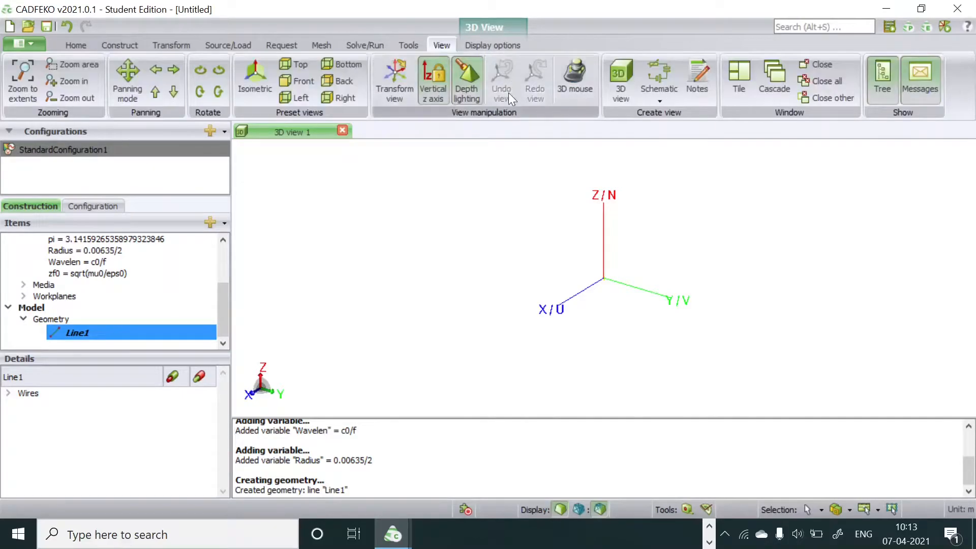
pyautogui.click(22, 66)
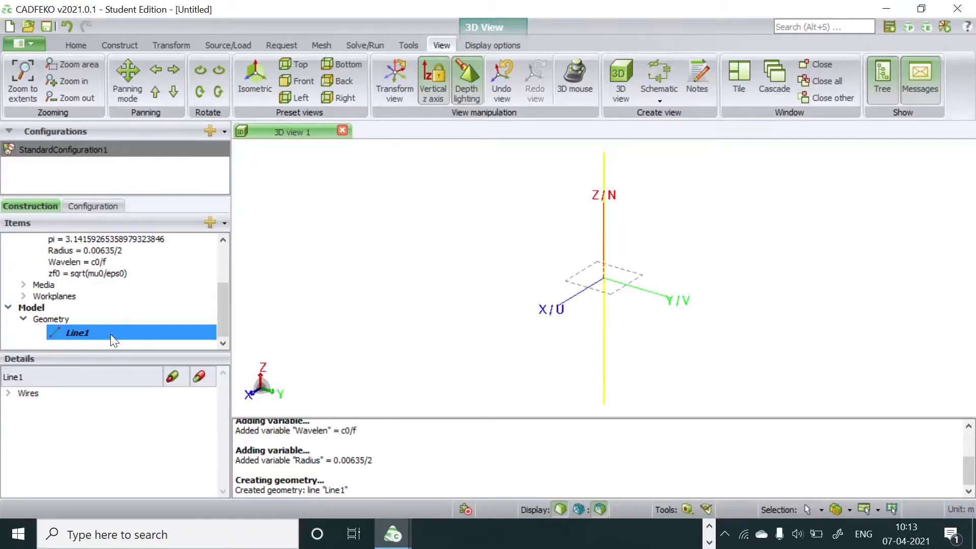
pyautogui.doubleClick(26, 394)
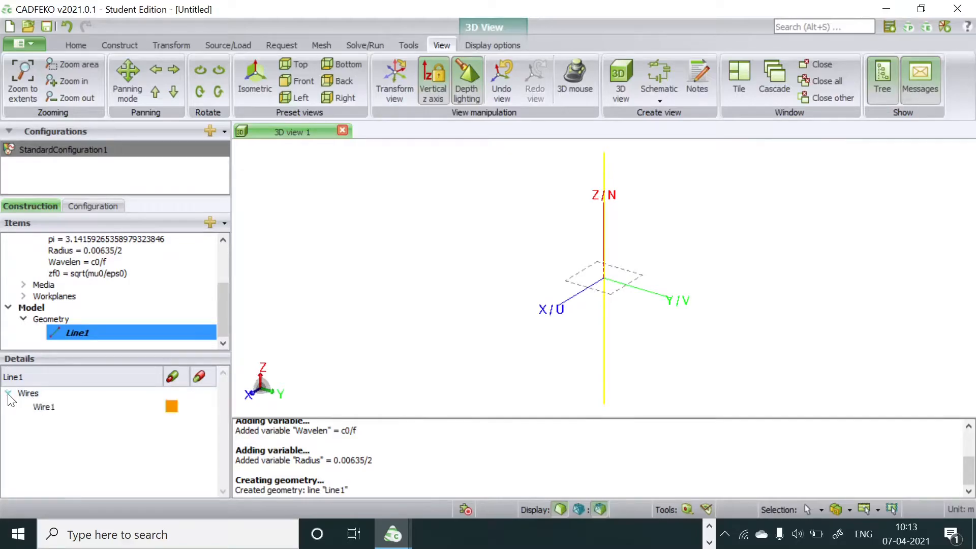
pyautogui.rightClick(42, 406)
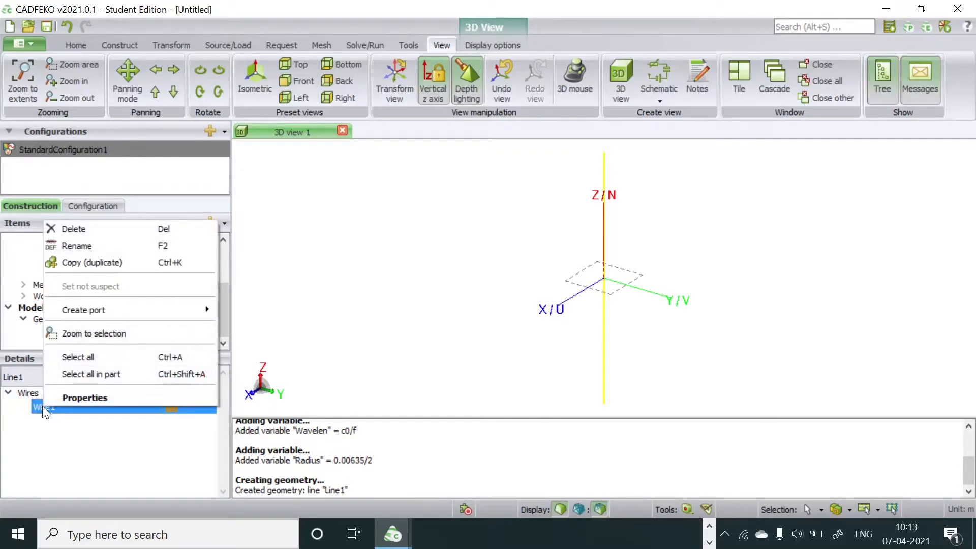
pyautogui.click(66, 398)
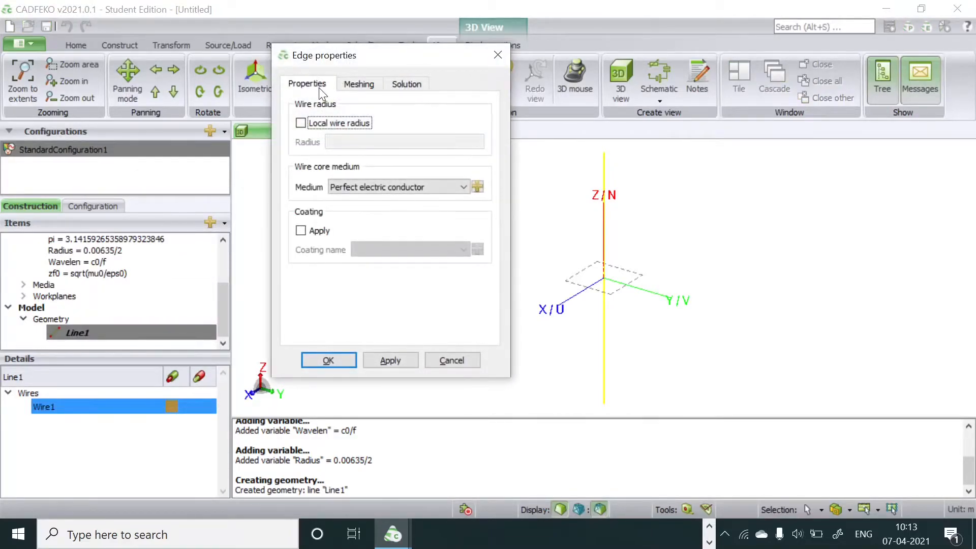
pyautogui.click(305, 125)
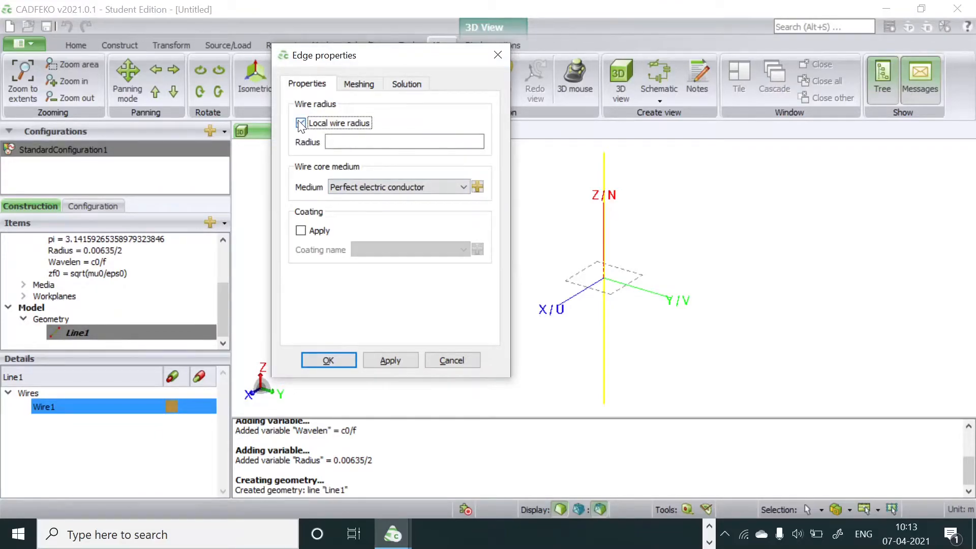
pyautogui.click(369, 142)
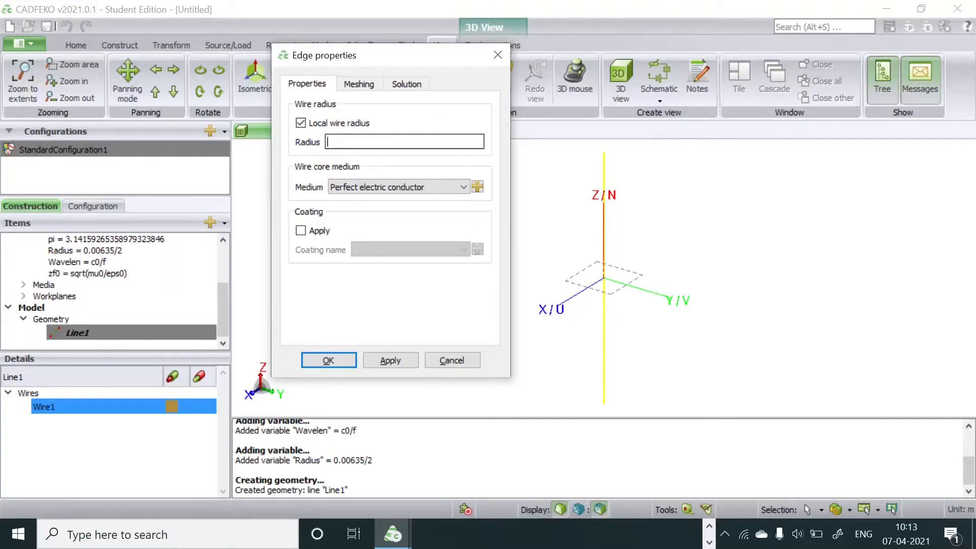
pyautogui.write('Radius')
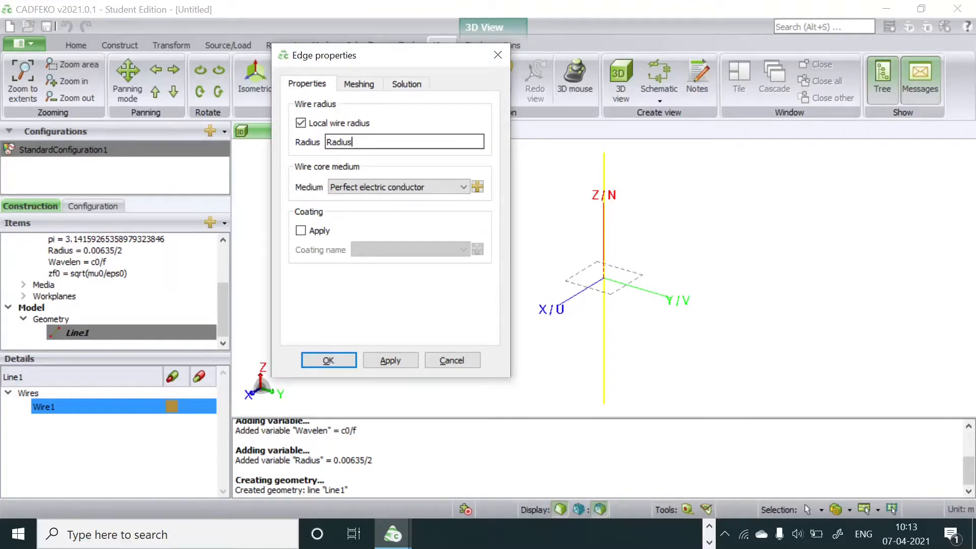
pyautogui.click(393, 186)
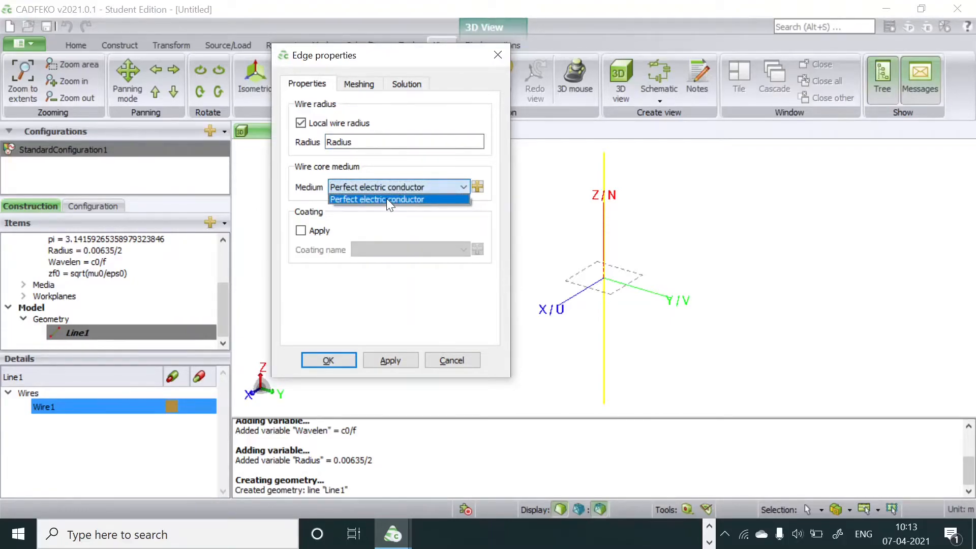
pyautogui.click(388, 200)
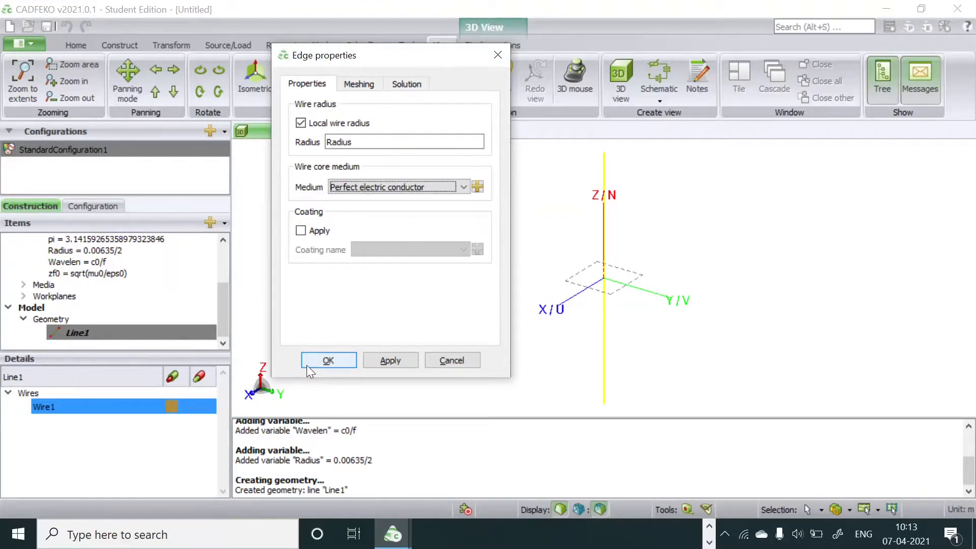
pyautogui.click(339, 360)
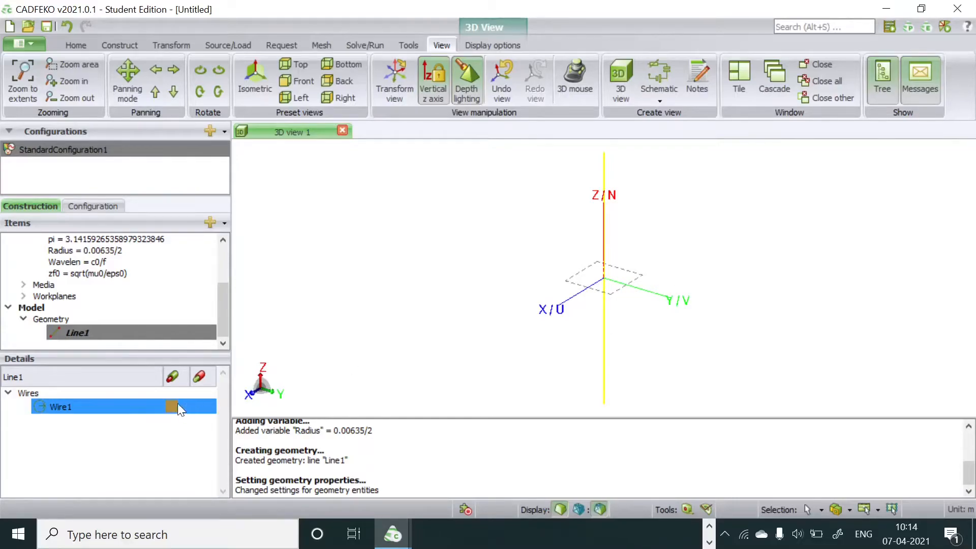
# Create a wire port labelled Port1 on a segment at the middle of the line's wire.
pyautogui.rightClick(64, 409)
pyautogui.moveTo(123, 312)
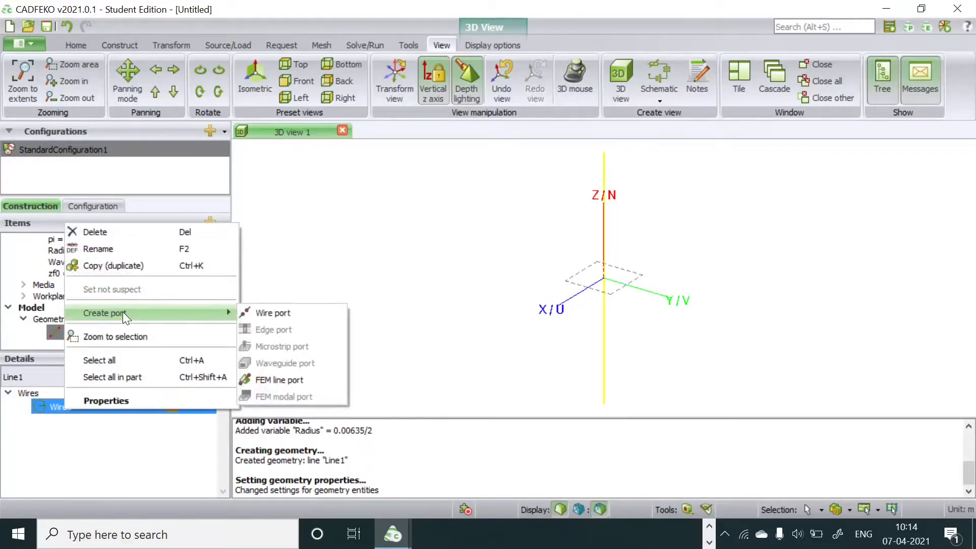
pyautogui.click(268, 313)
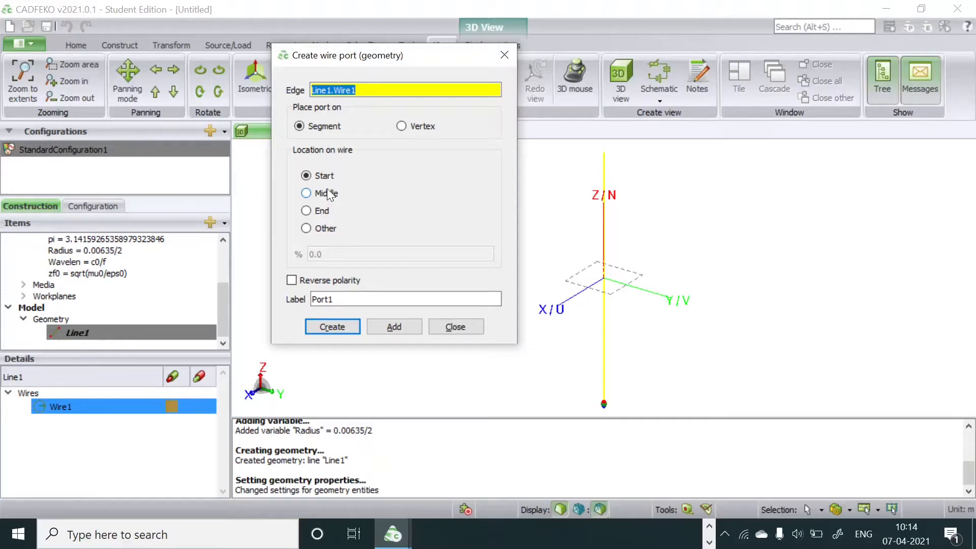
pyautogui.click(326, 194)
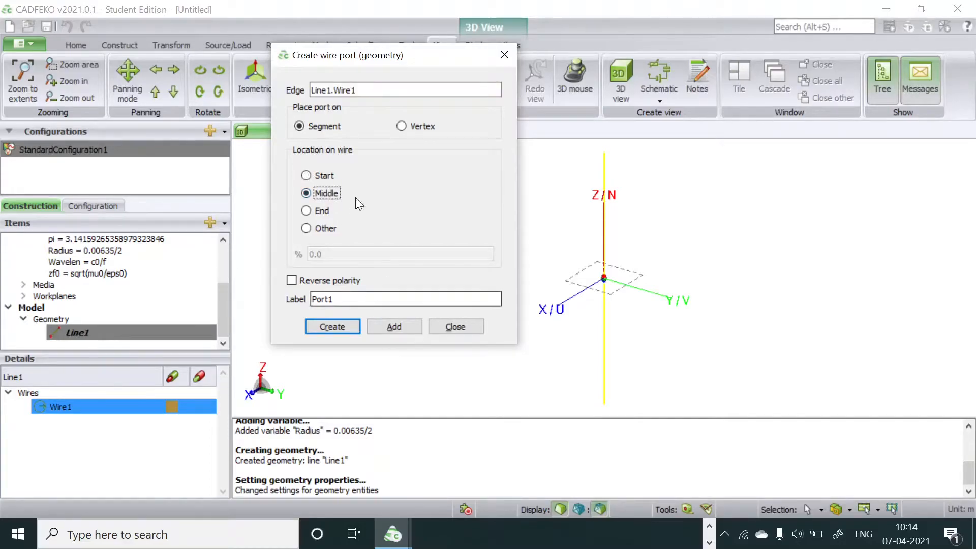
pyautogui.click(331, 326)
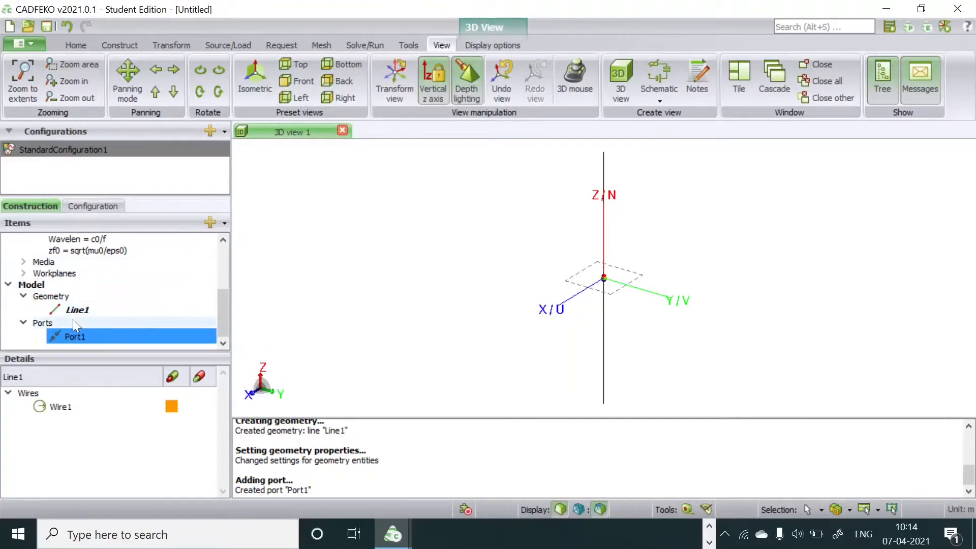
# Collapse the Variables, Geometry and Ports branches of the model tree.
pyautogui.moveTo(227, 313); pyautogui.dragTo(226, 259)
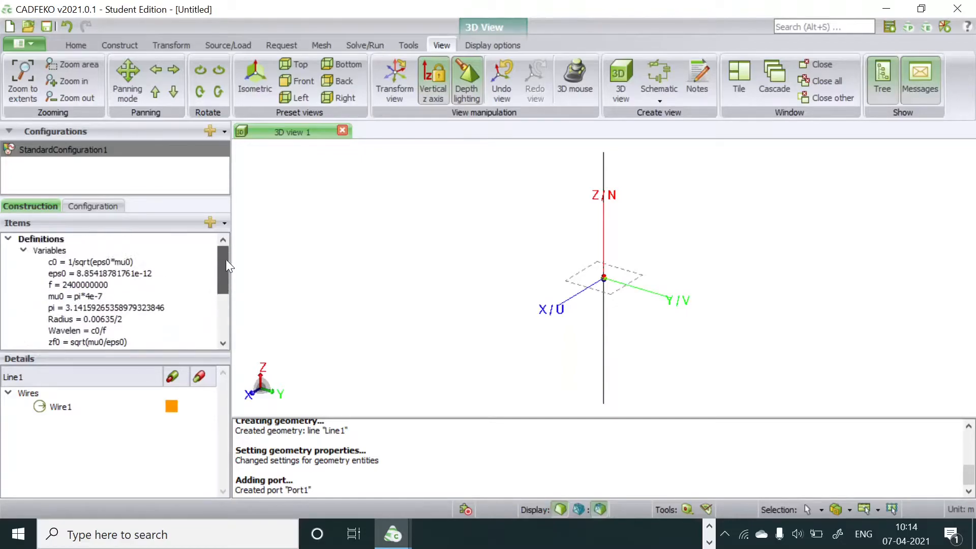
pyautogui.click(24, 250)
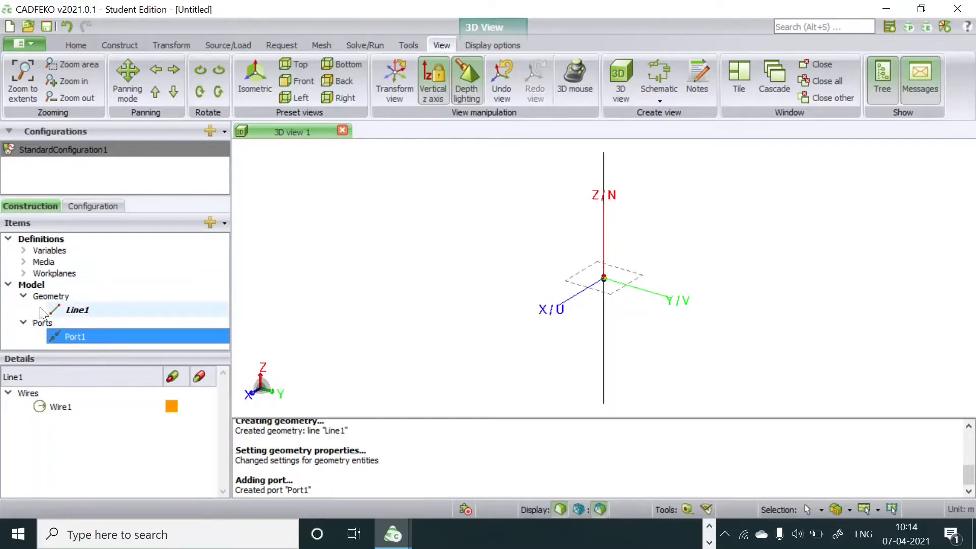
pyautogui.click(23, 297)
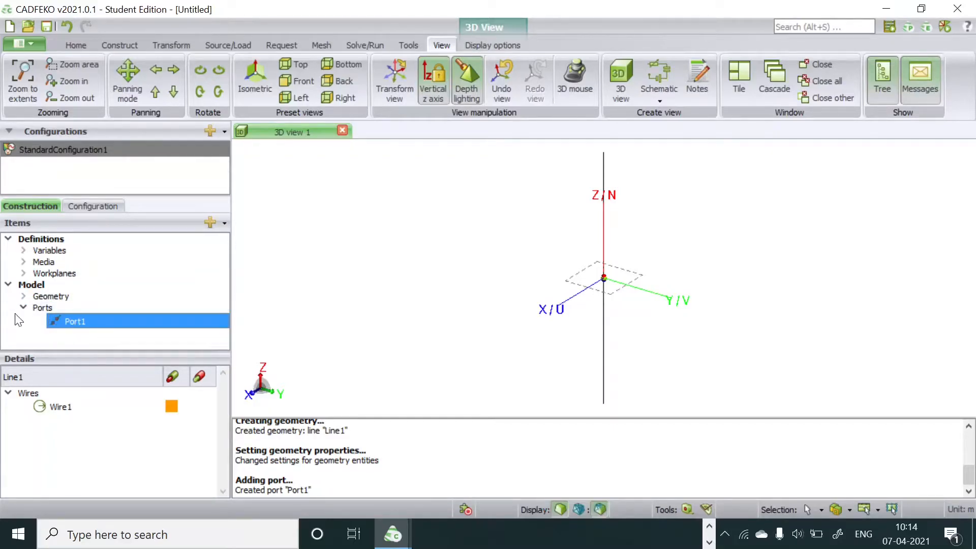
pyautogui.click(24, 308)
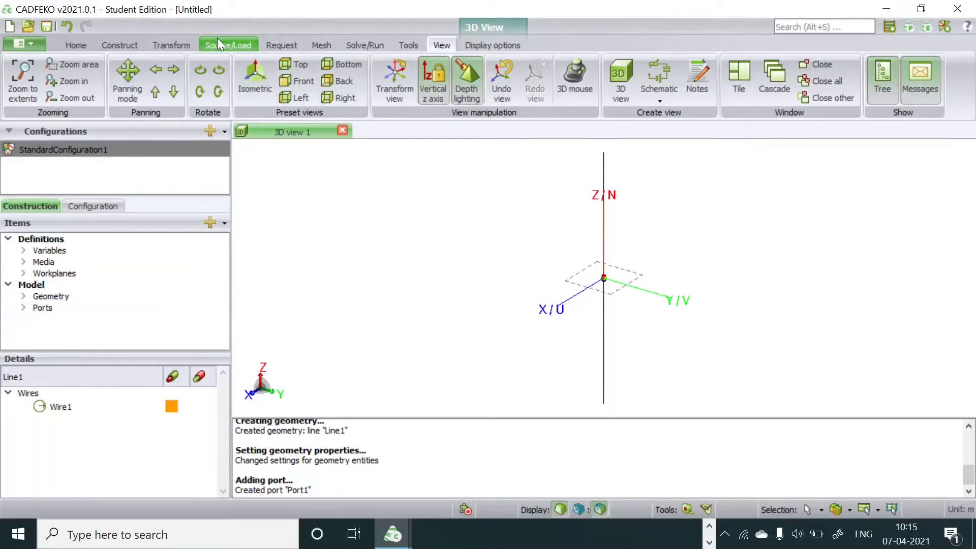
# Define the solution frequency as a continuous (interpolated) range.
pyautogui.click(243, 45)
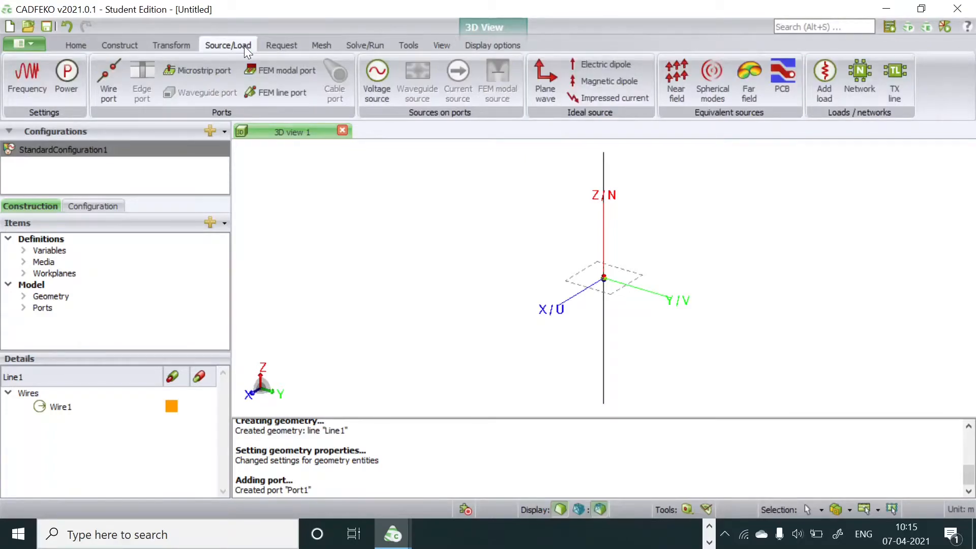
pyautogui.click(26, 74)
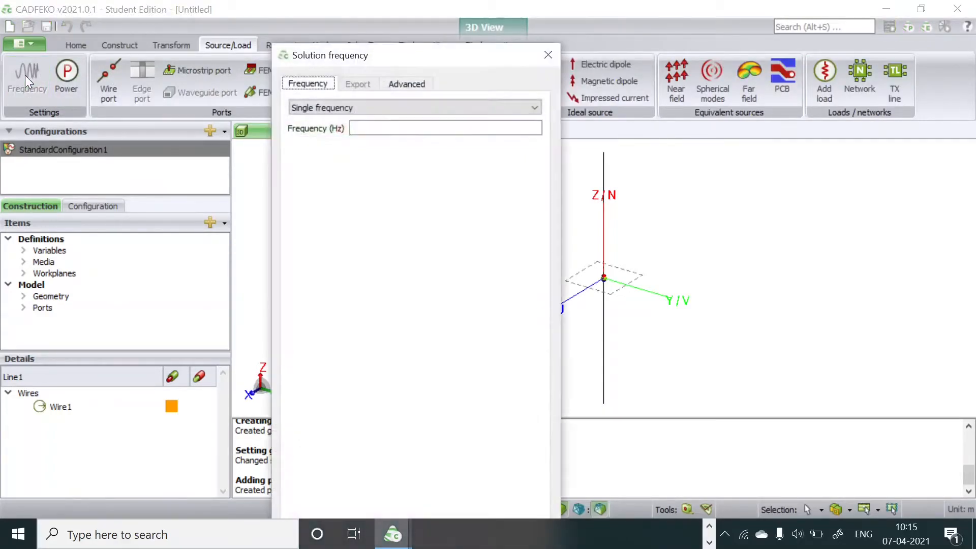
pyautogui.moveTo(450, 62); pyautogui.dragTo(454, 33)
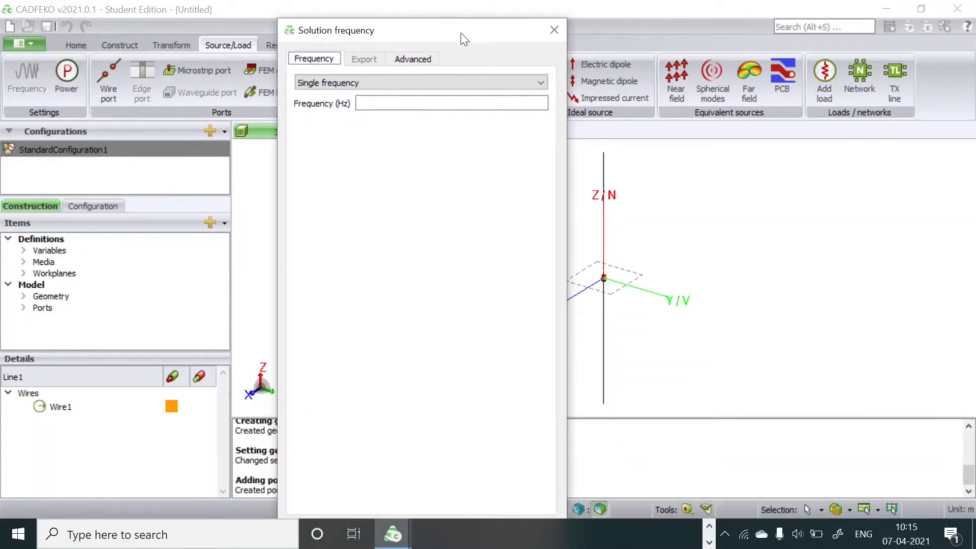
pyautogui.moveTo(460, 33); pyautogui.dragTo(461, 29)
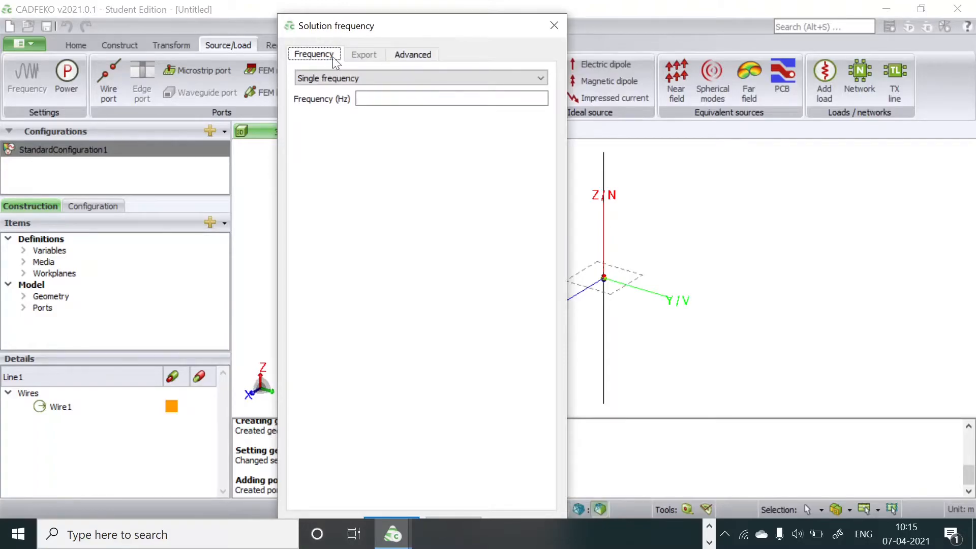
pyautogui.click(367, 81)
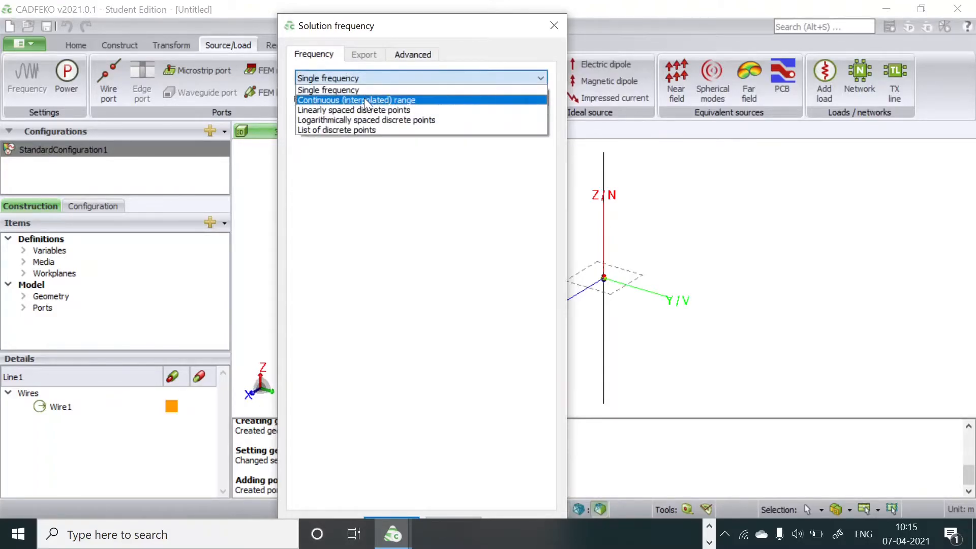
pyautogui.click(364, 98)
# Set the range's start frequency to 1e9 Hz and end frequency to 3e9 Hz, and apply it.
pyautogui.click(473, 99)
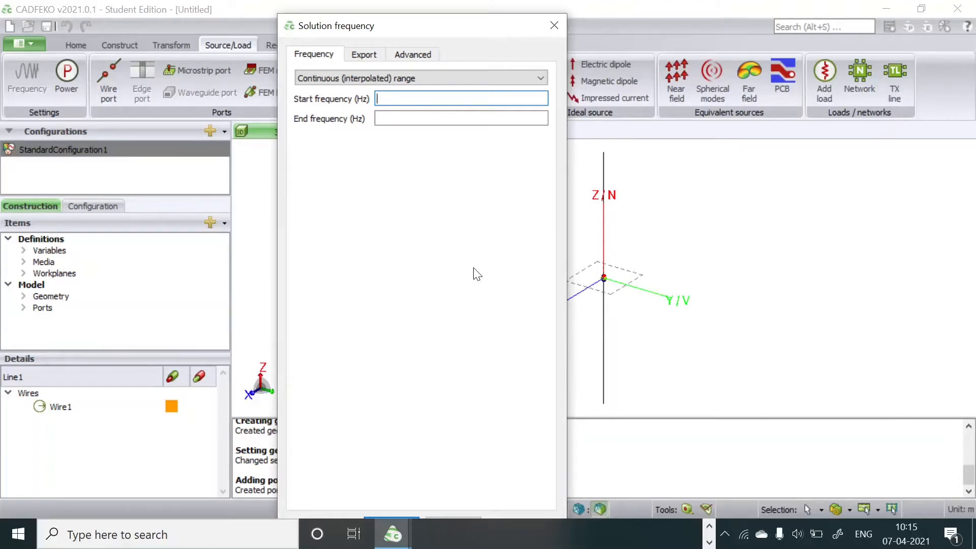
pyautogui.write('1e9')
pyautogui.click(382, 118)
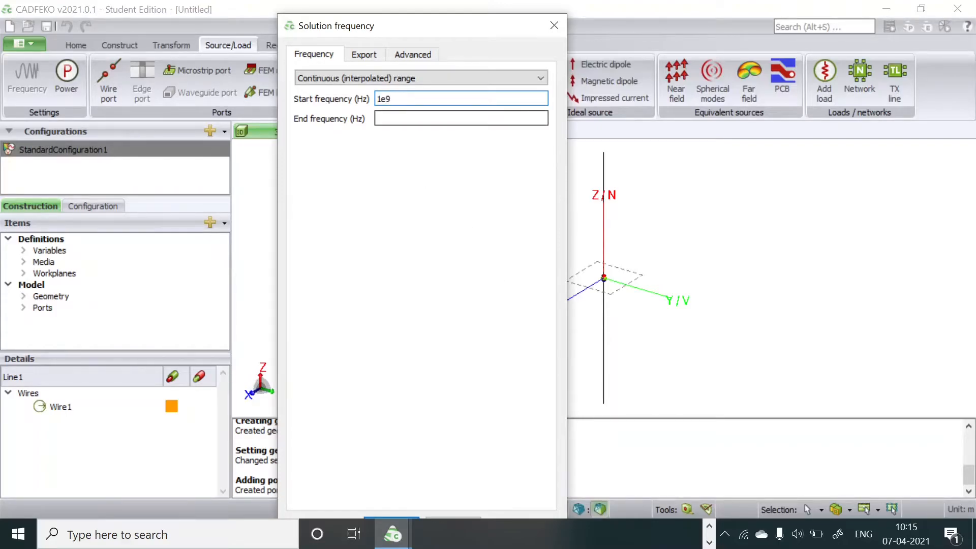
pyautogui.write('3')
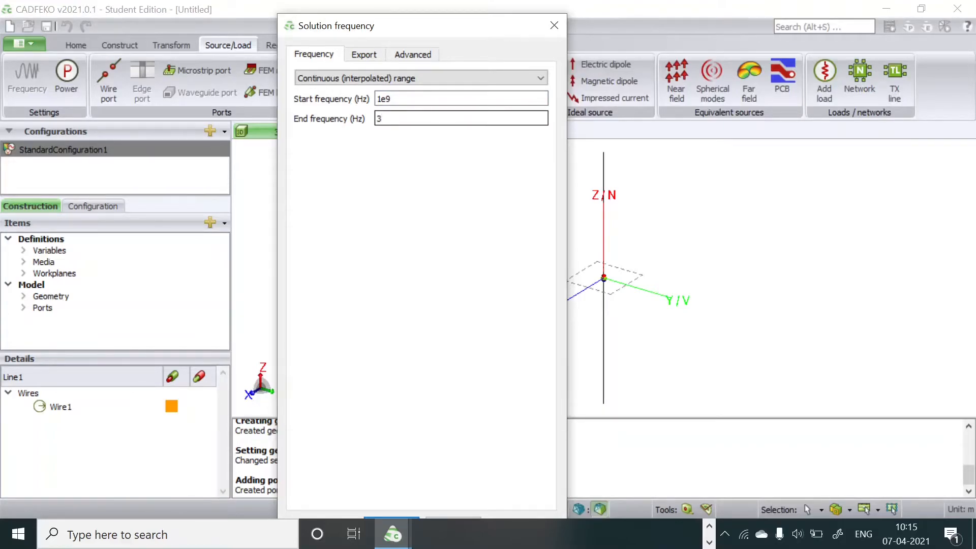
pyautogui.write('e9')
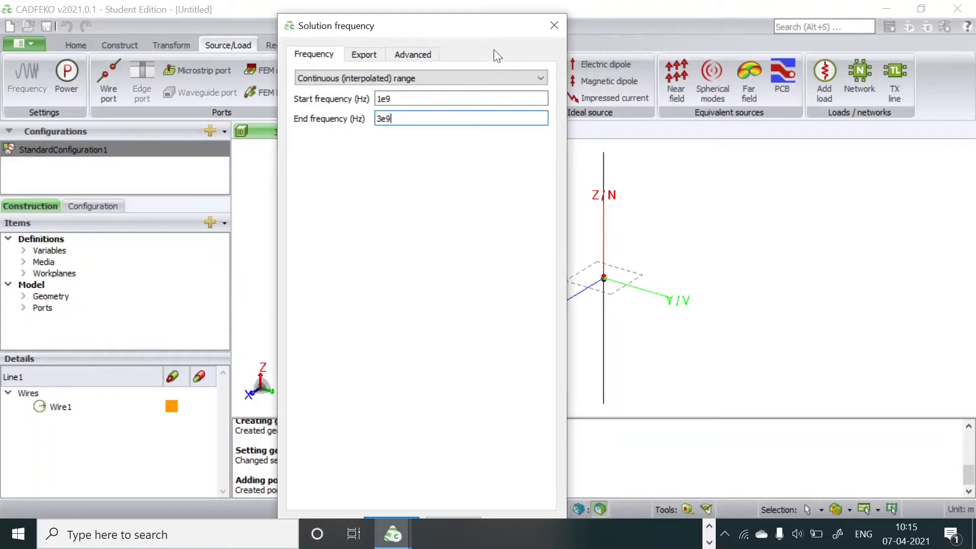
pyautogui.moveTo(493, 26); pyautogui.dragTo(506, 12)
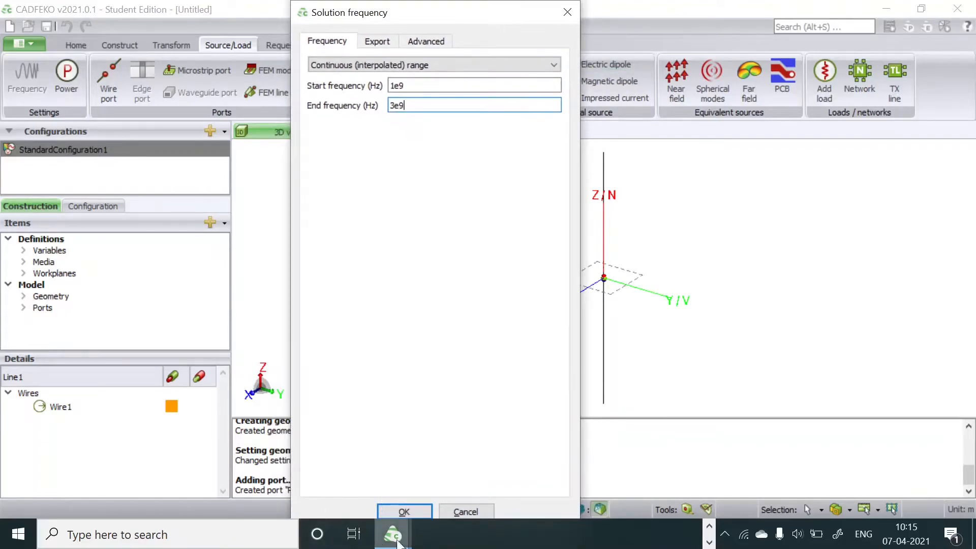
pyautogui.click(406, 510)
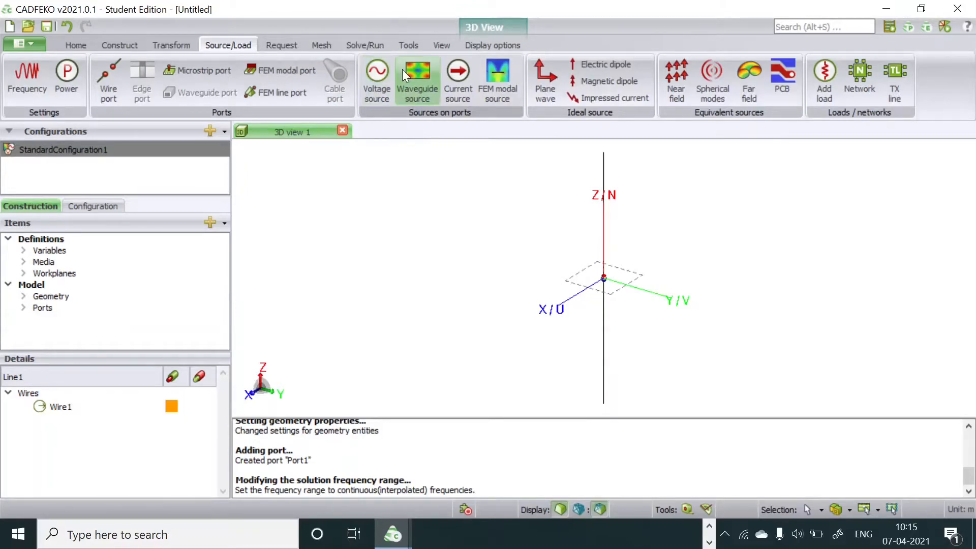
# Add a voltage source on Port1 with magnitude 1 V, phase 0 degrees and reference impedance 50 Ohm.
pyautogui.click(373, 78)
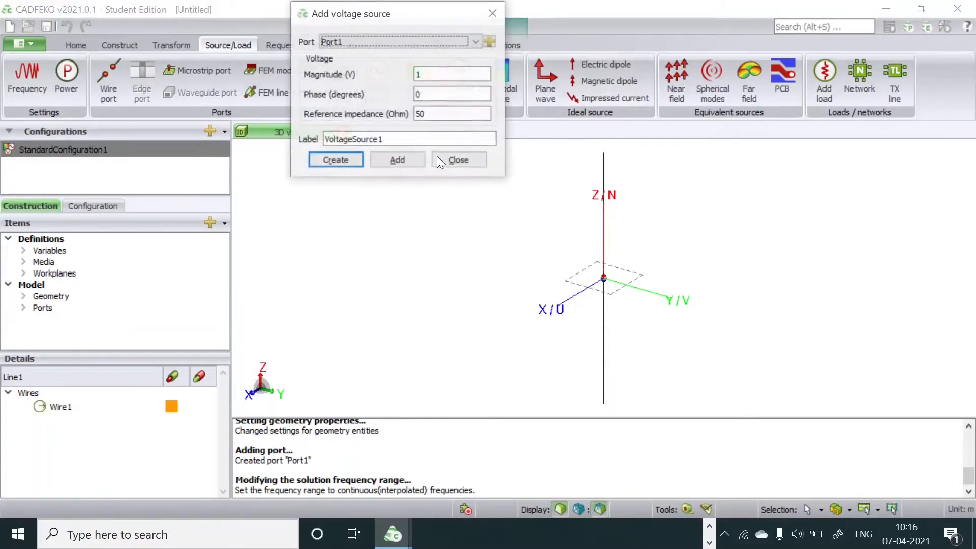
pyautogui.moveTo(421, 23); pyautogui.dragTo(421, 167)
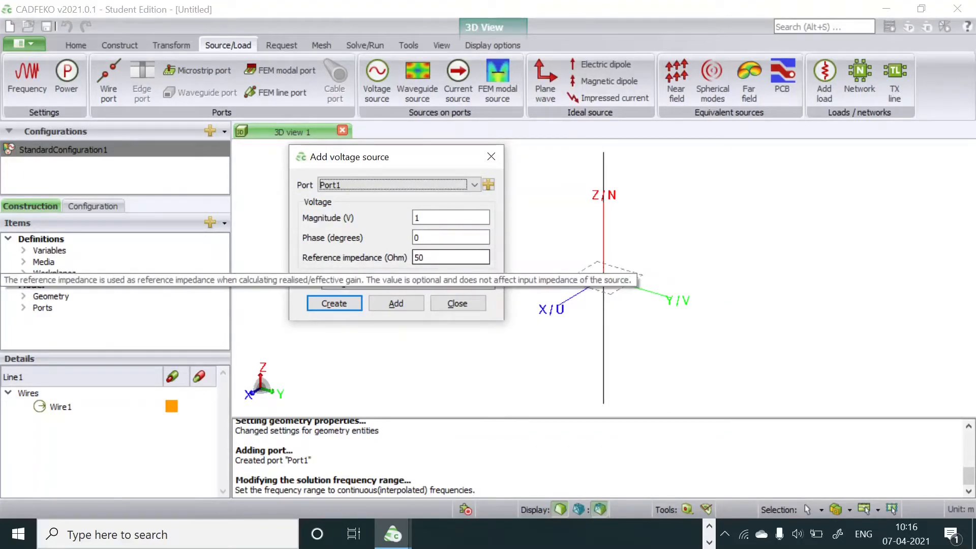
pyautogui.moveTo(432, 157)
pyautogui.mouseDown()
pyautogui.moveTo(432, 131)
pyautogui.moveTo(432, 168)
pyautogui.mouseUp()
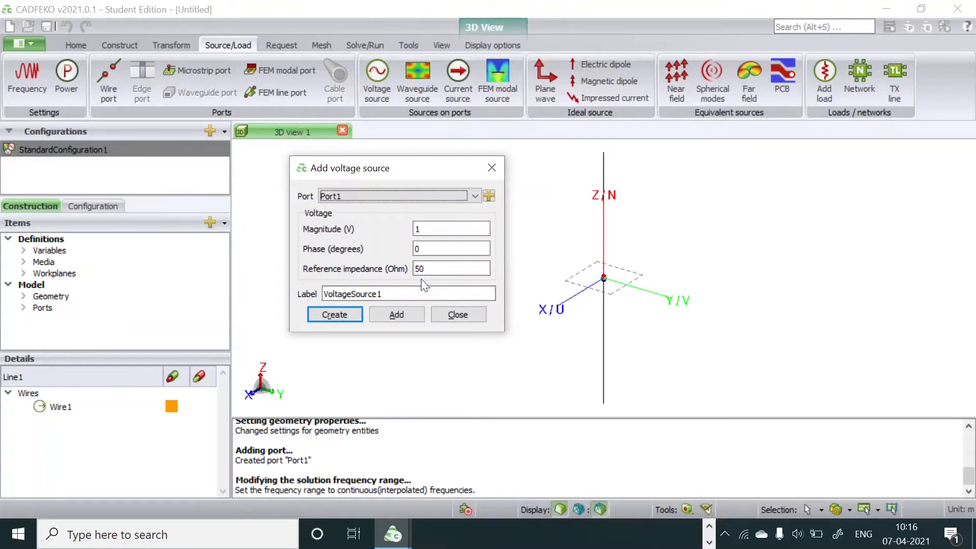
pyautogui.click(344, 317)
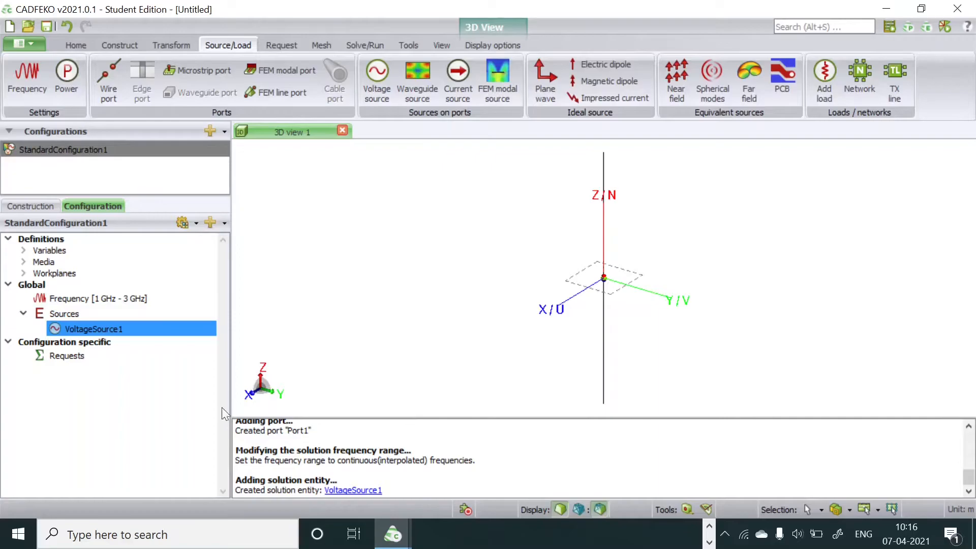
# Start a far-field request with fields calculated as specified in the spherical coordinate system.
pyautogui.click(282, 45)
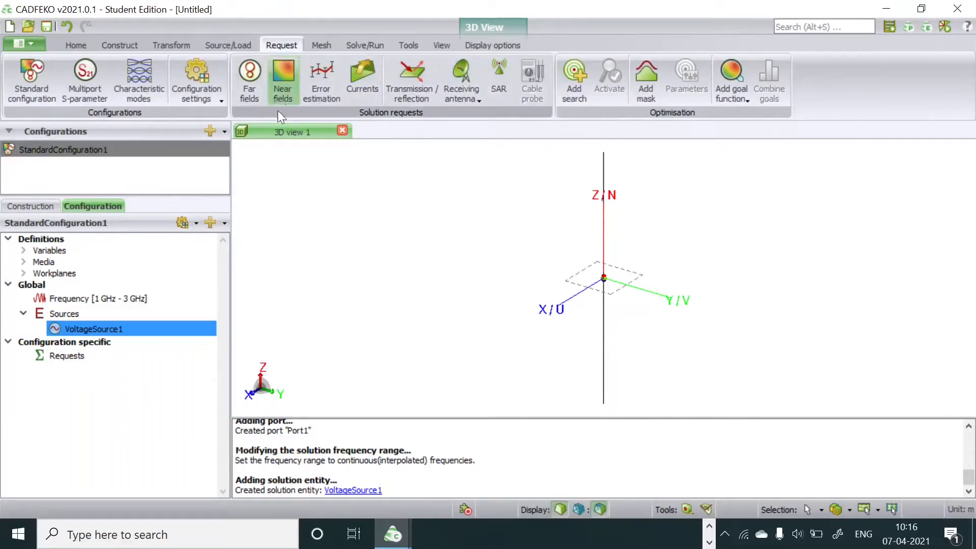
pyautogui.click(254, 84)
pyautogui.moveTo(484, 172); pyautogui.dragTo(535, 16)
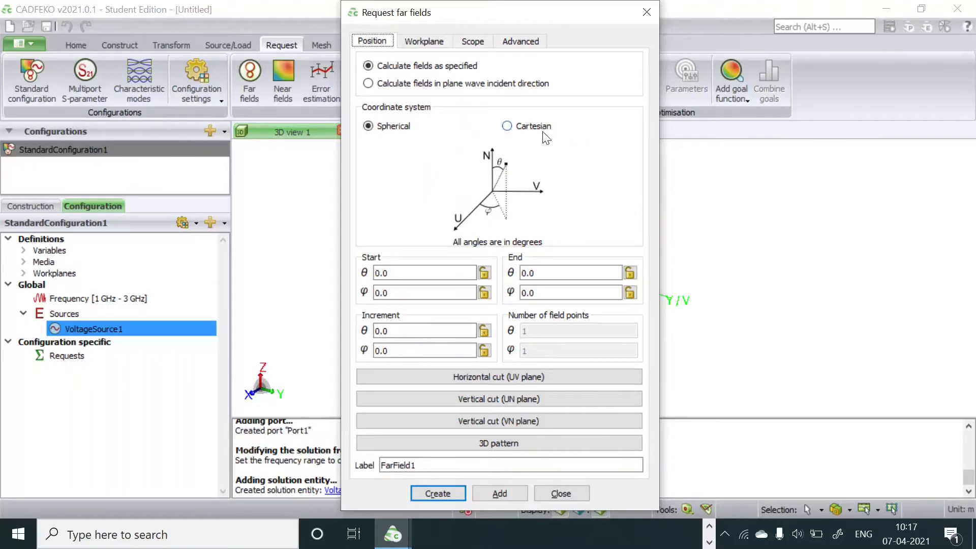
pyautogui.click(429, 273)
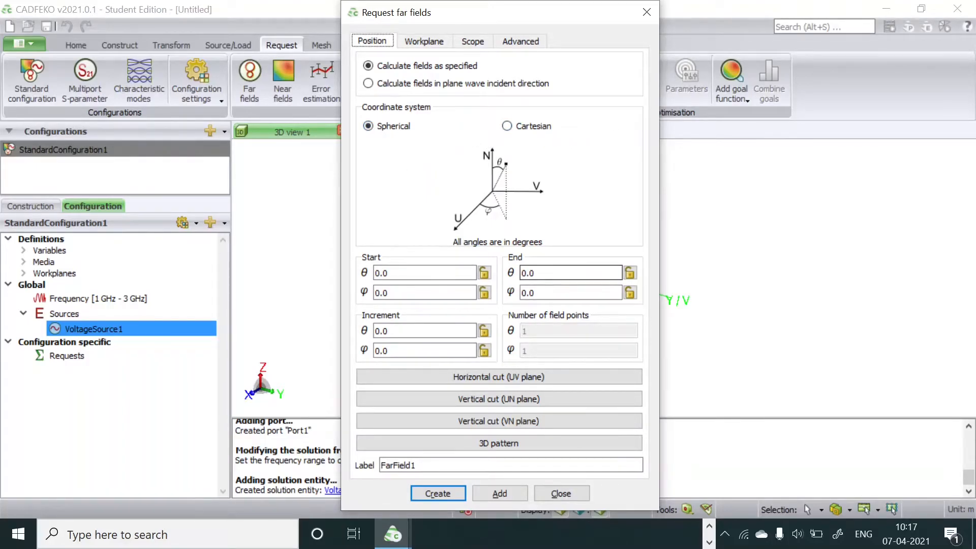
pyautogui.click(534, 127)
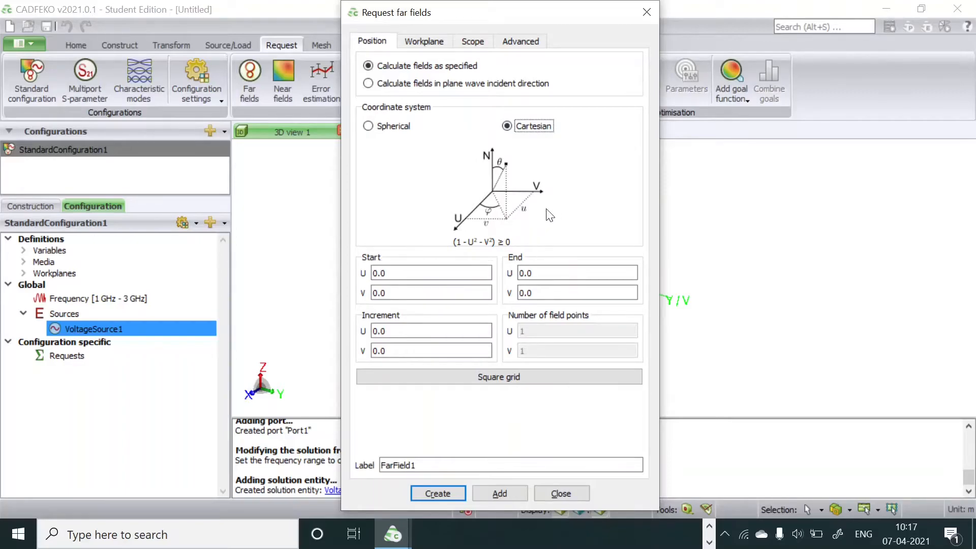
pyautogui.click(392, 127)
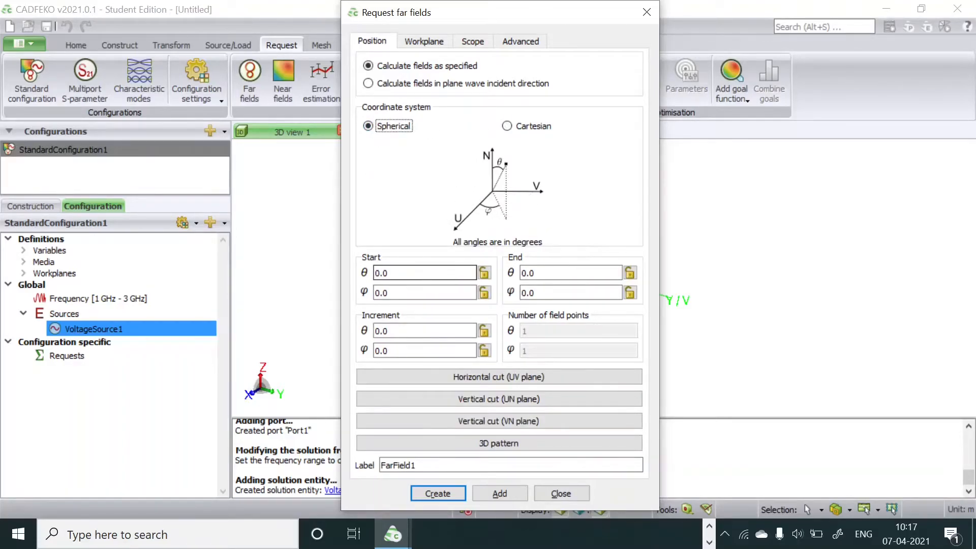
# Set both the theta and phi ranges of the far-field request from 0 to 360 degrees.
pyautogui.click(386, 273)
pyautogui.write('0')
pyautogui.press('Tab')
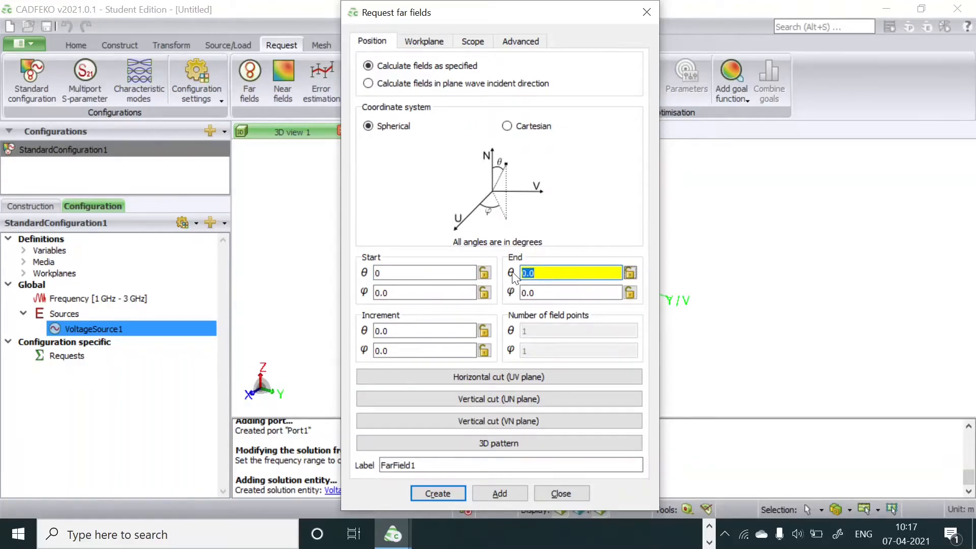
pyautogui.moveTo(541, 14); pyautogui.dragTo(309, 14)
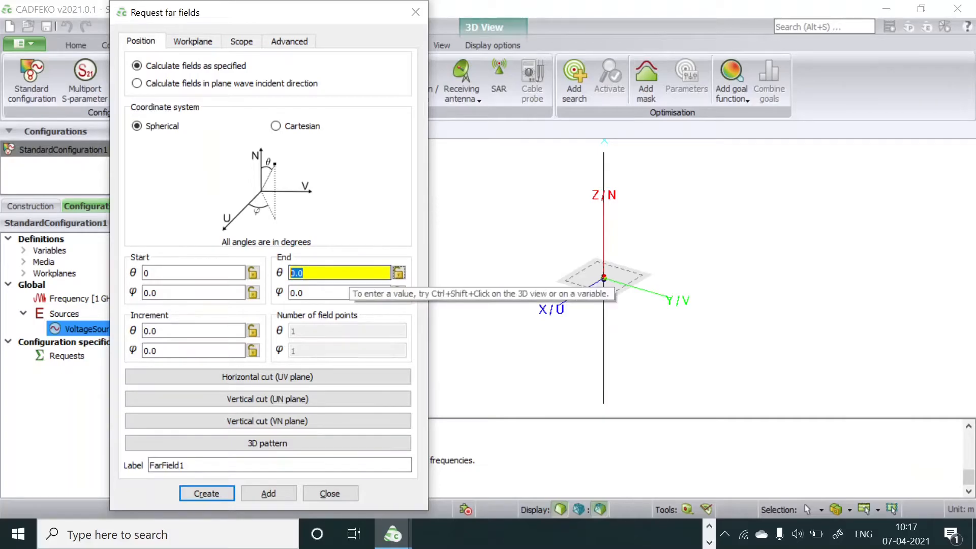
pyautogui.write('360')
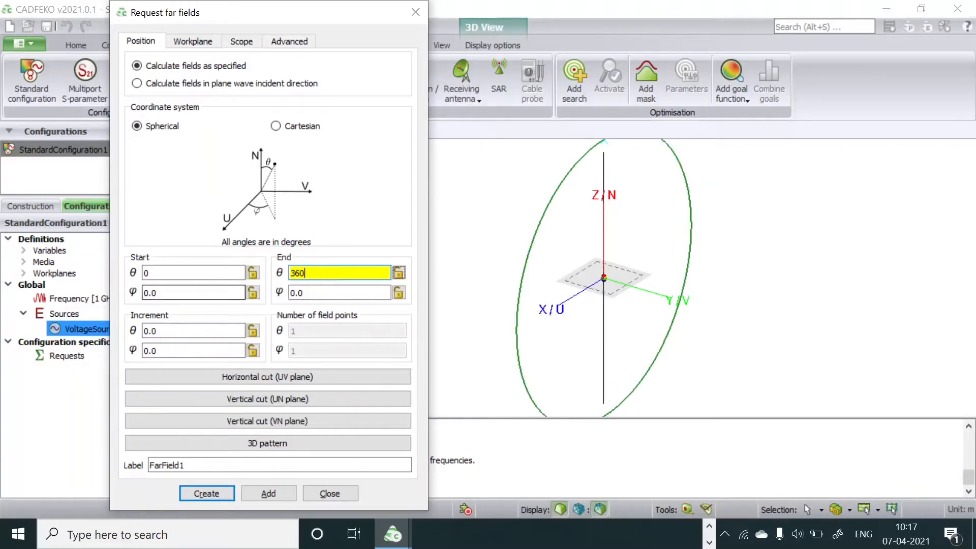
pyautogui.click(203, 293)
pyautogui.write('0')
pyautogui.press('Tab')
pyautogui.write('360')
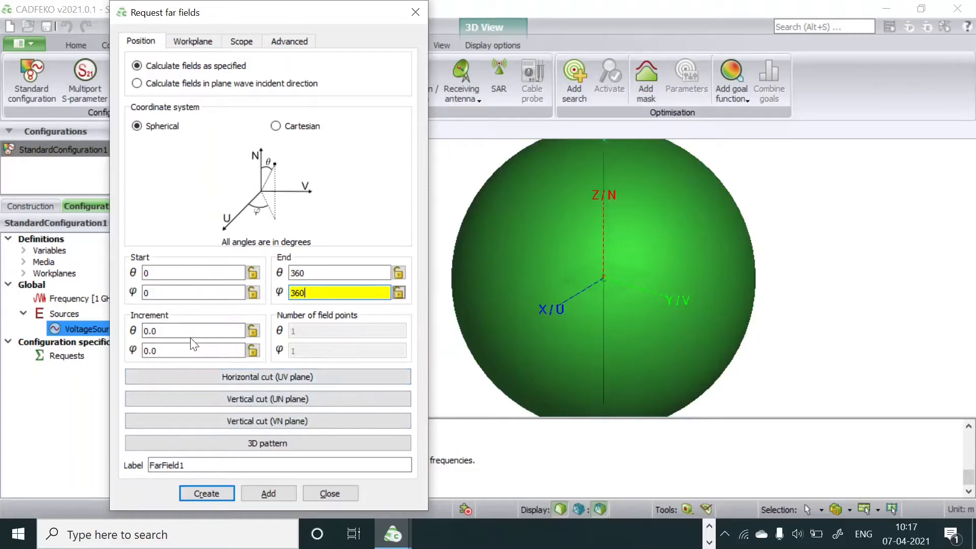
# Set the theta and phi increments of the far-field request to 5 degrees each.
pyautogui.press('Tab')
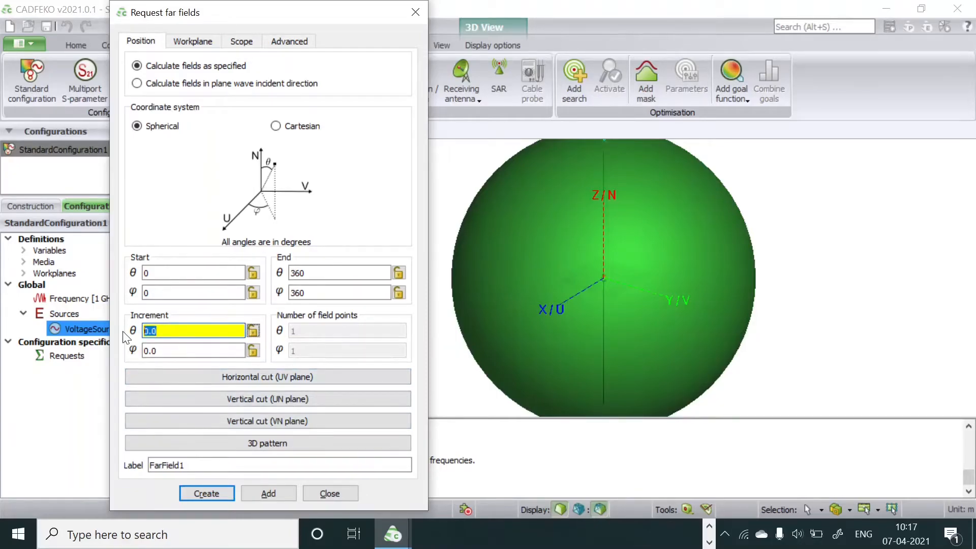
pyautogui.write('5')
pyautogui.press('Tab')
pyautogui.write('5')
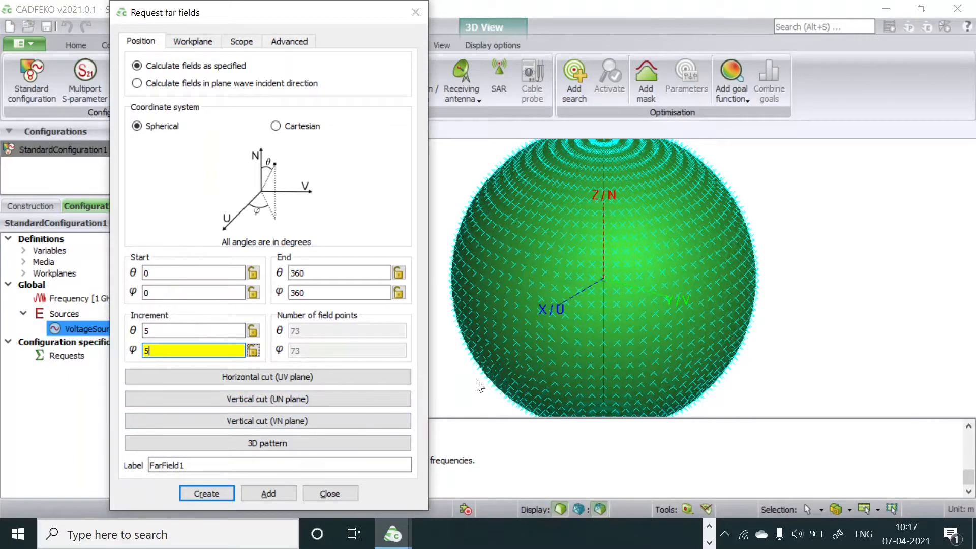
# Preview the horizontal UV-plane cut and the vertical UN-plane and VN-plane cuts for the far-field request.
pyautogui.click(264, 377)
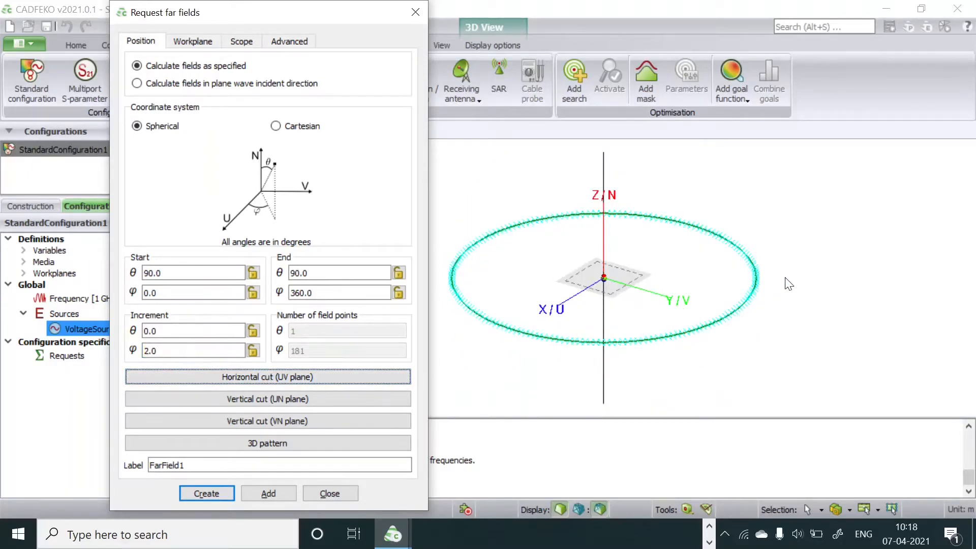
pyautogui.click(261, 399)
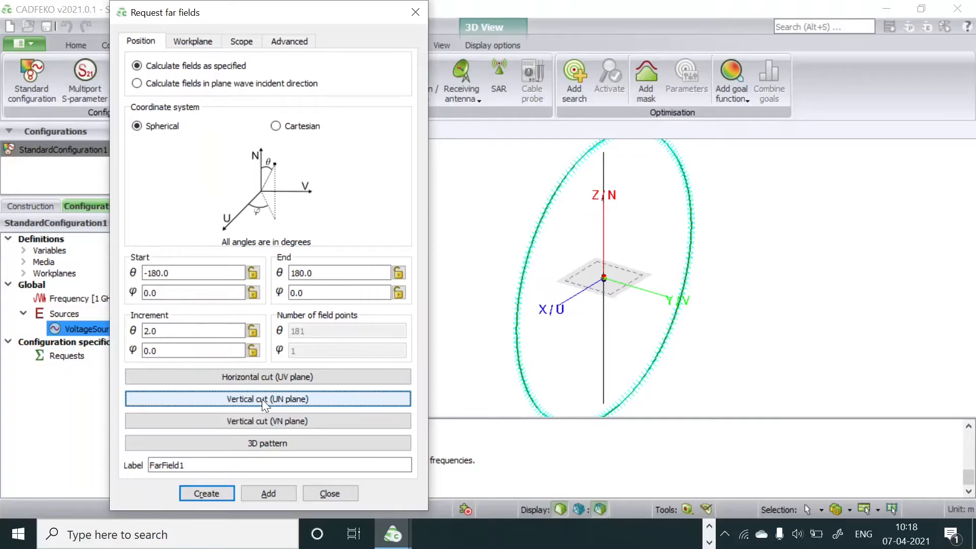
pyautogui.click(269, 426)
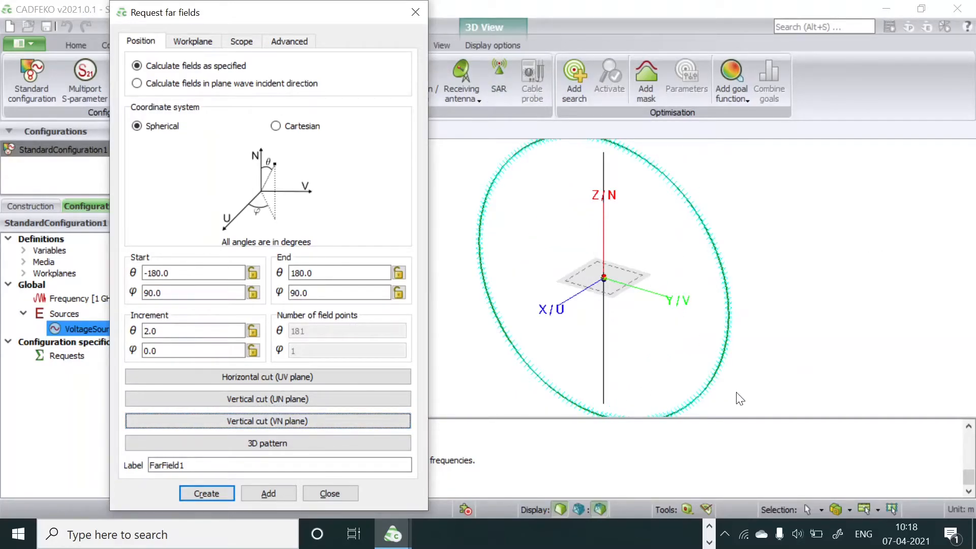
pyautogui.moveTo(376, 15); pyautogui.dragTo(294, 34)
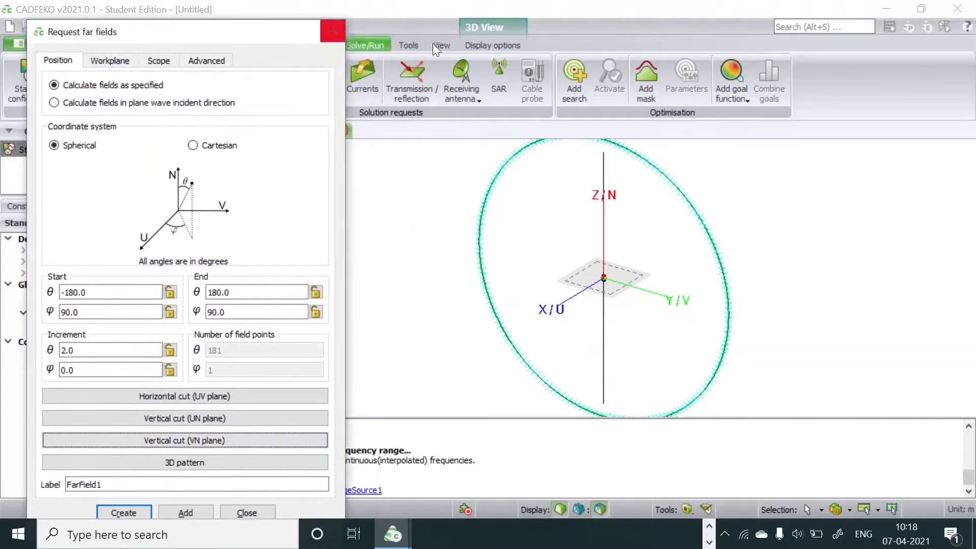
pyautogui.click(442, 45)
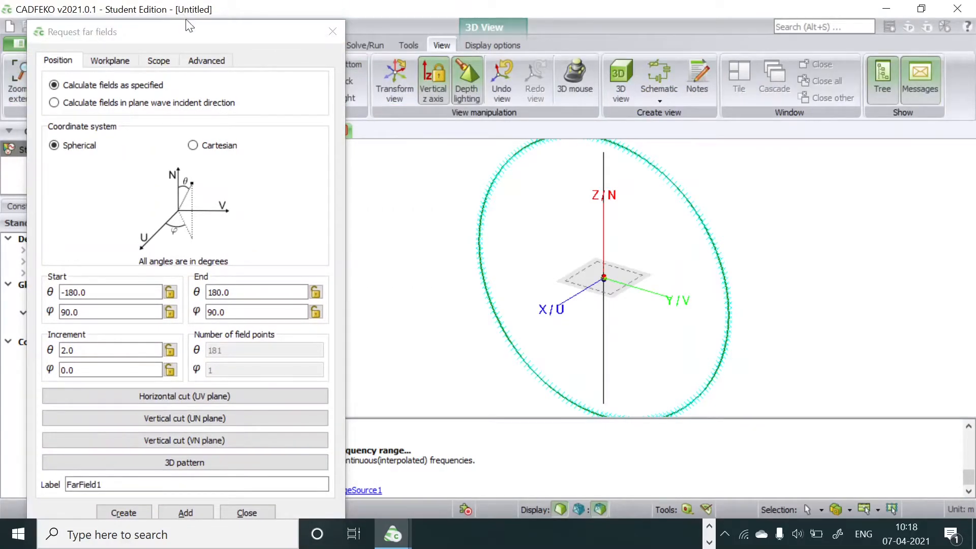
pyautogui.moveTo(499, 227)
pyautogui.mouseDown()
pyautogui.moveTo(566, 277)
pyautogui.moveTo(538, 182)
pyautogui.moveTo(547, 171)
pyautogui.moveTo(545, 117)
pyautogui.mouseUp()
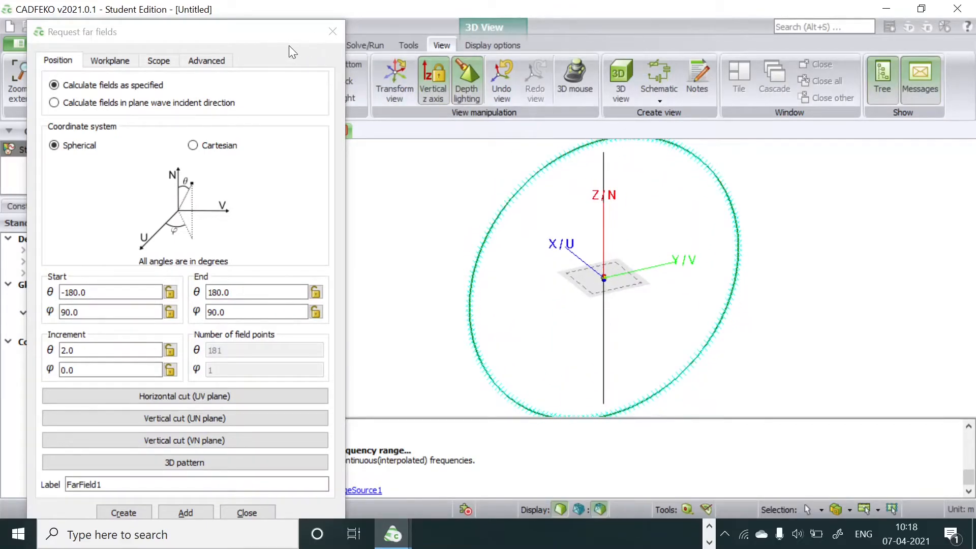
# Apply the 3D pattern preset to the far-field request and create it as FarField1.
pyautogui.moveTo(293, 34); pyautogui.dragTo(376, 32)
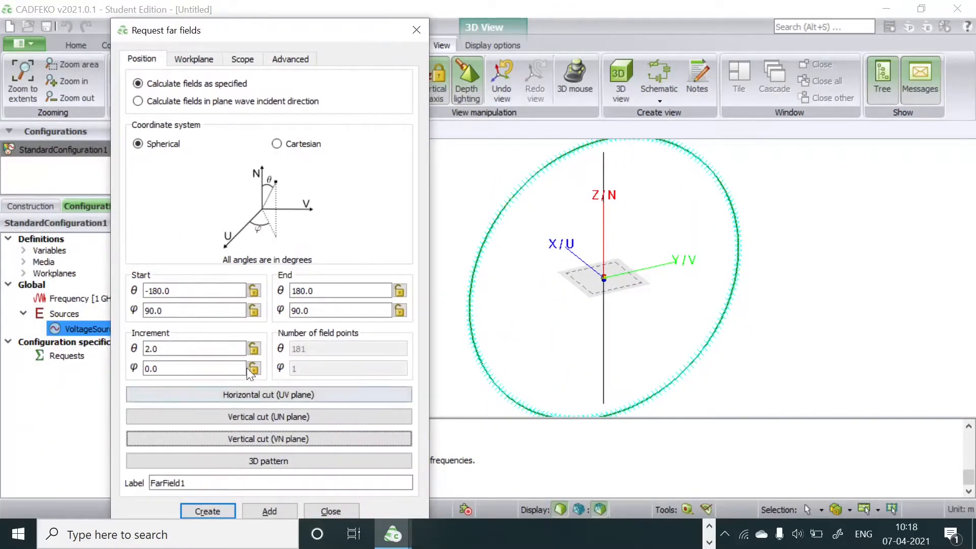
pyautogui.click(282, 462)
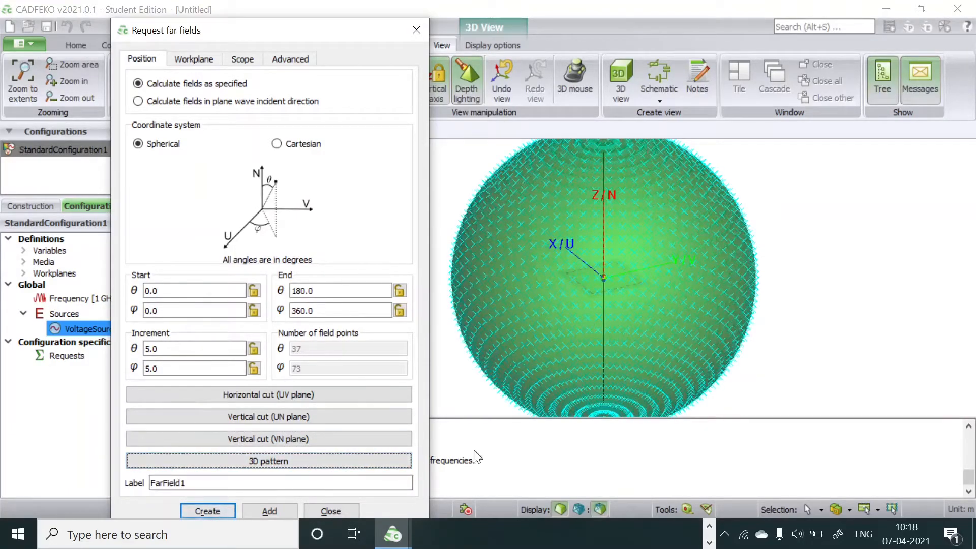
pyautogui.click(218, 512)
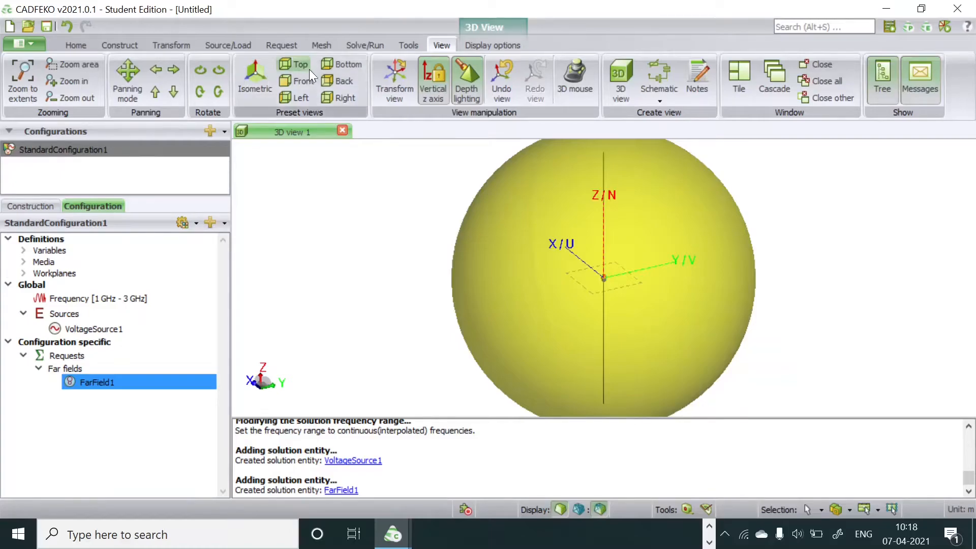
# Mesh the whole model with Standard mesh size and a wire segment radius of Radius/3.
pyautogui.click(328, 42)
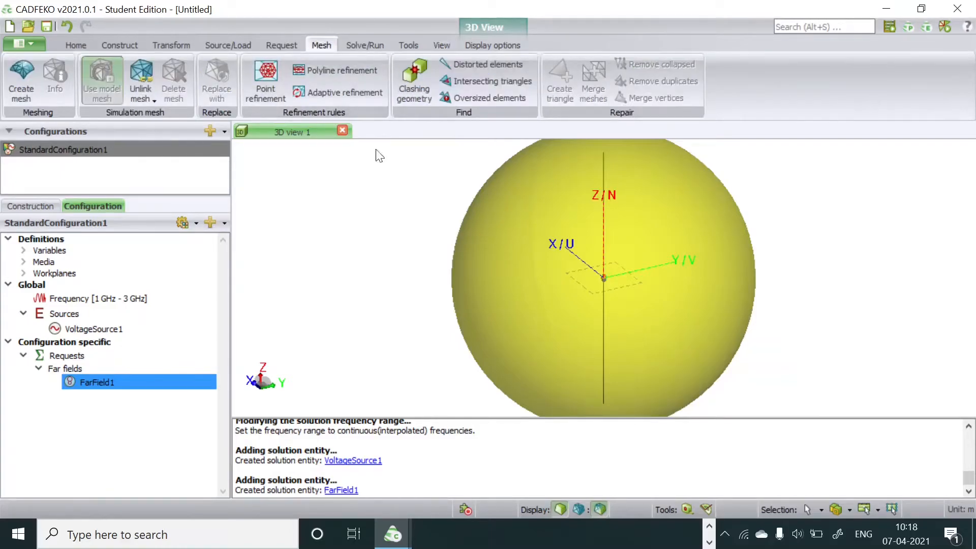
pyautogui.click(24, 81)
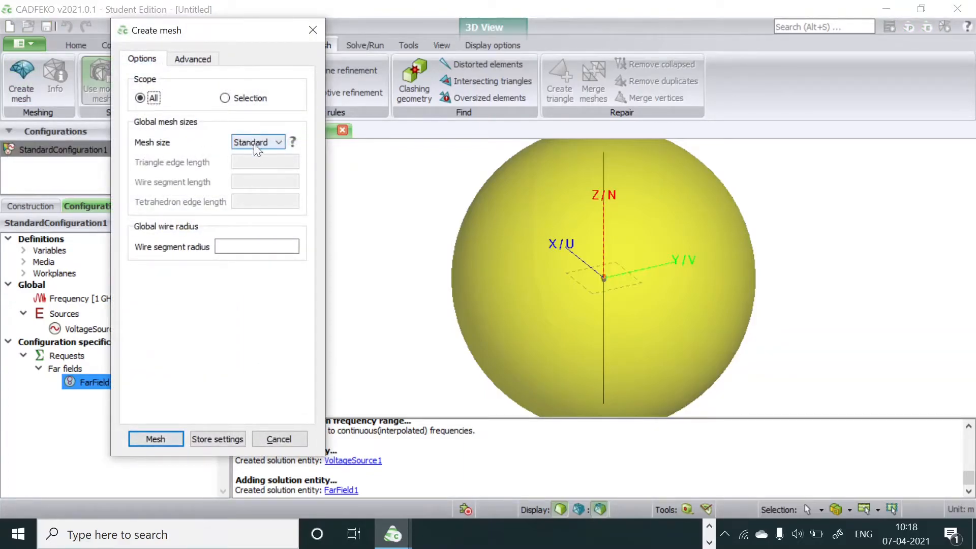
pyautogui.moveTo(231, 31); pyautogui.dragTo(355, 28)
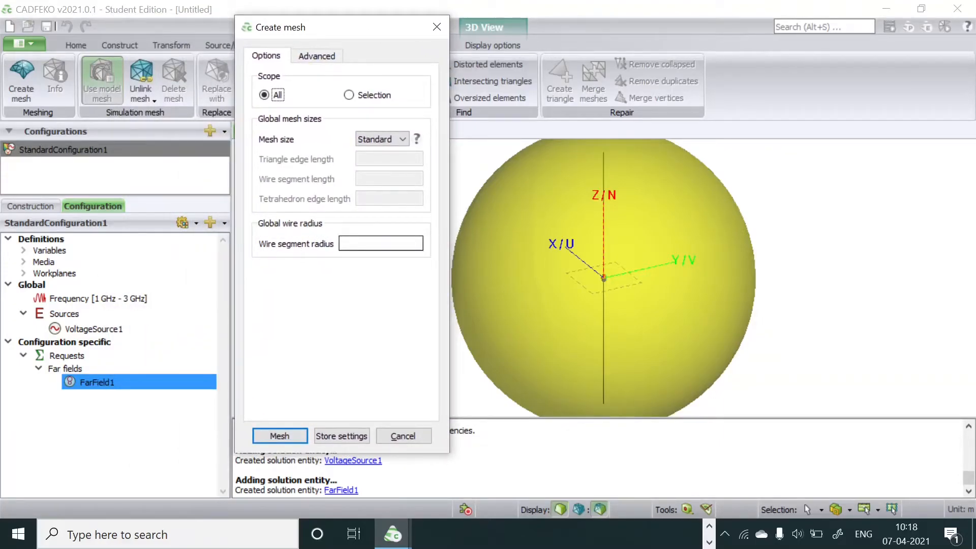
pyautogui.click(381, 243)
pyautogui.write('Radius/3')
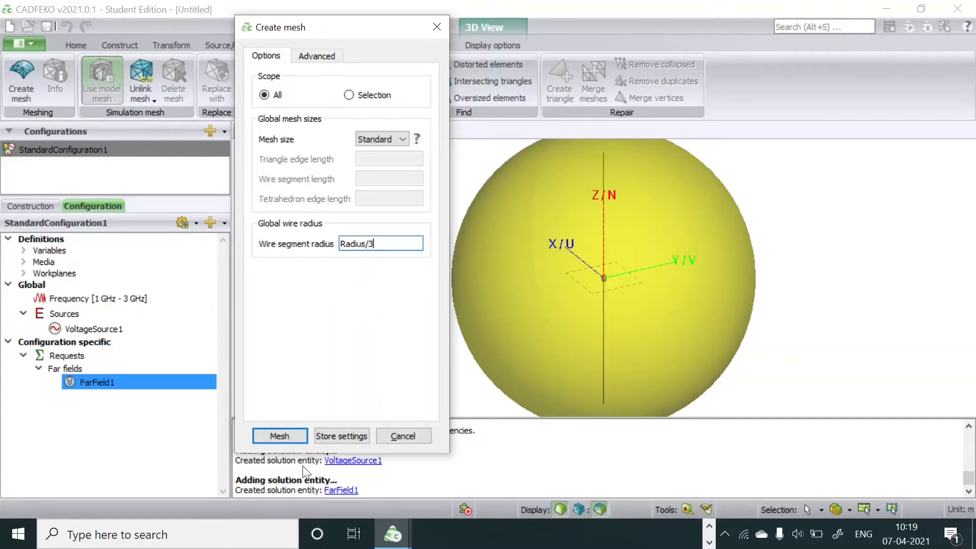
pyautogui.click(281, 436)
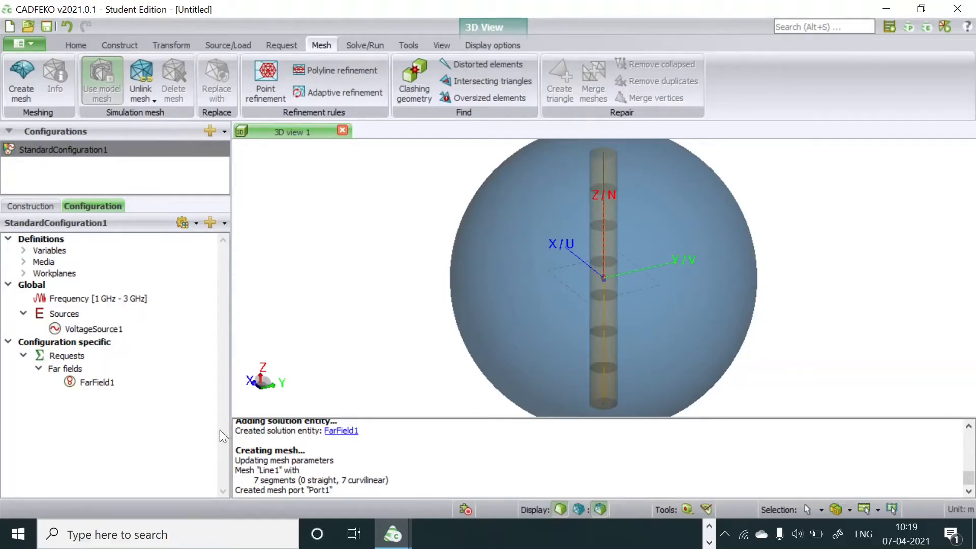
pyautogui.click(37, 204)
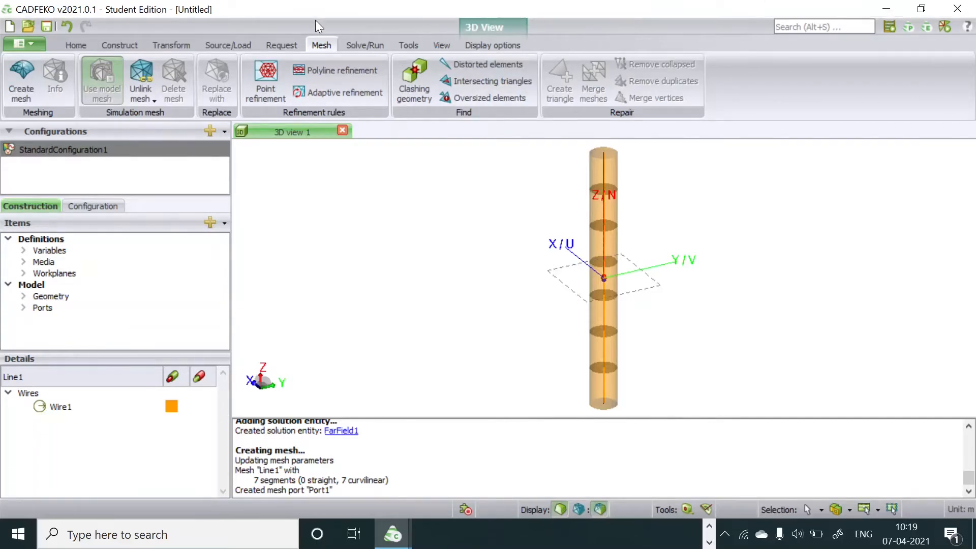
# Run the computational electromagnetic validation on the model and review the test statuses.
pyautogui.click(366, 43)
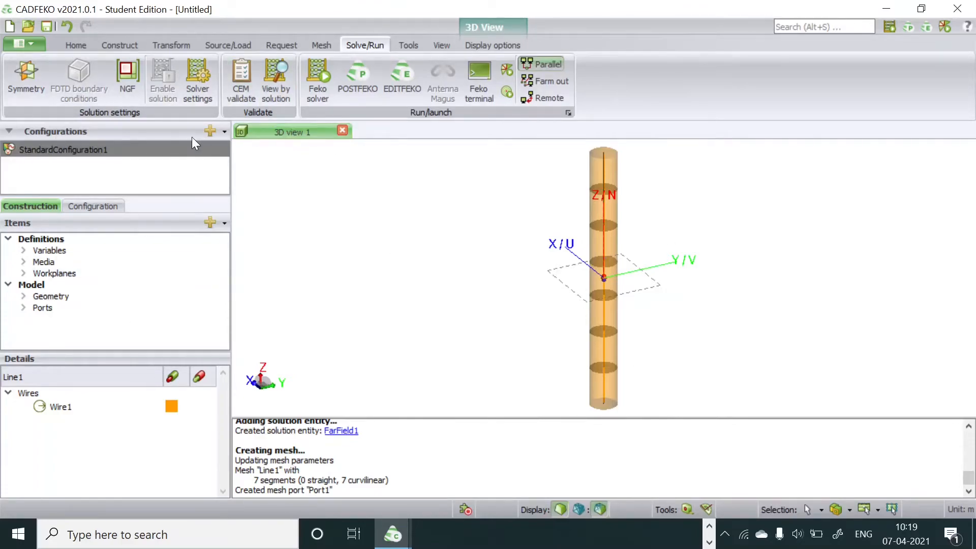
pyautogui.click(242, 74)
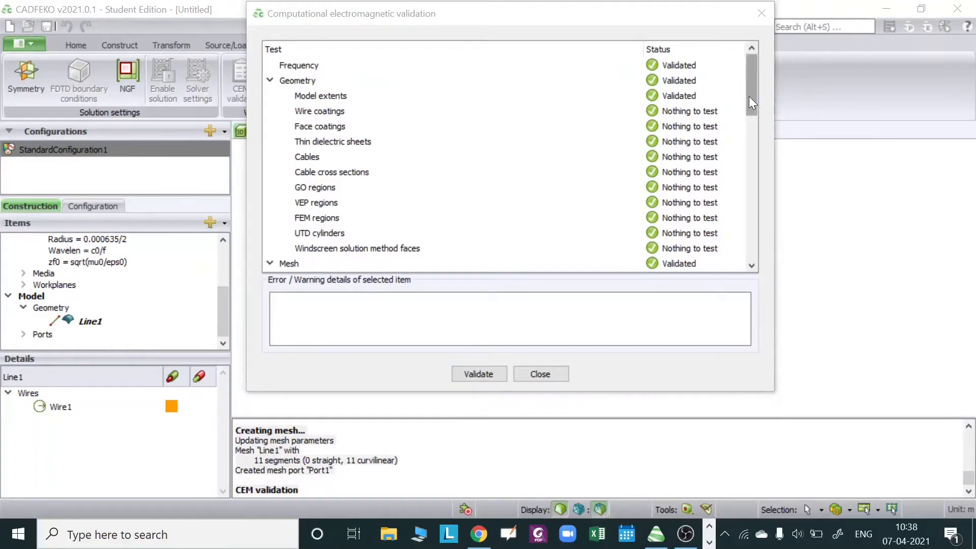
pyautogui.moveTo(749, 96); pyautogui.dragTo(789, 93)
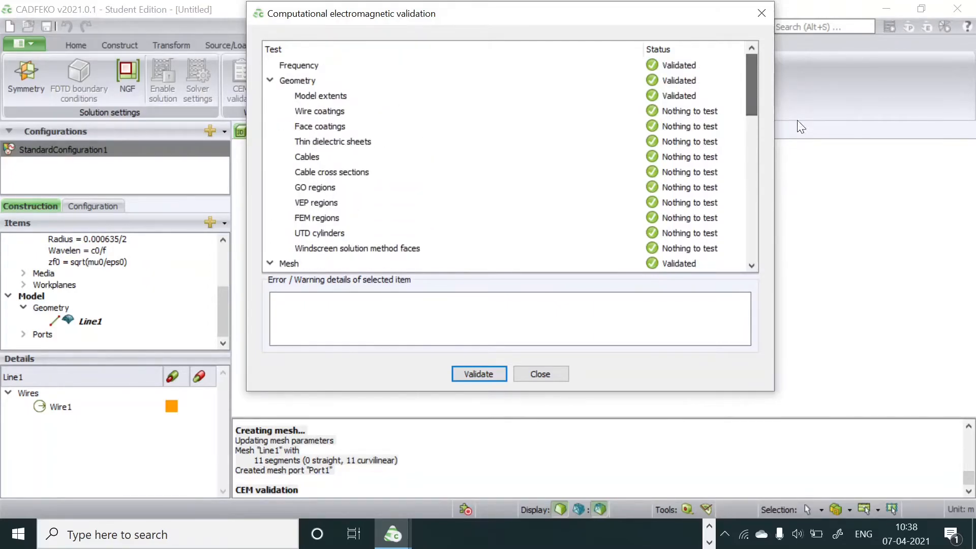
pyautogui.click(457, 377)
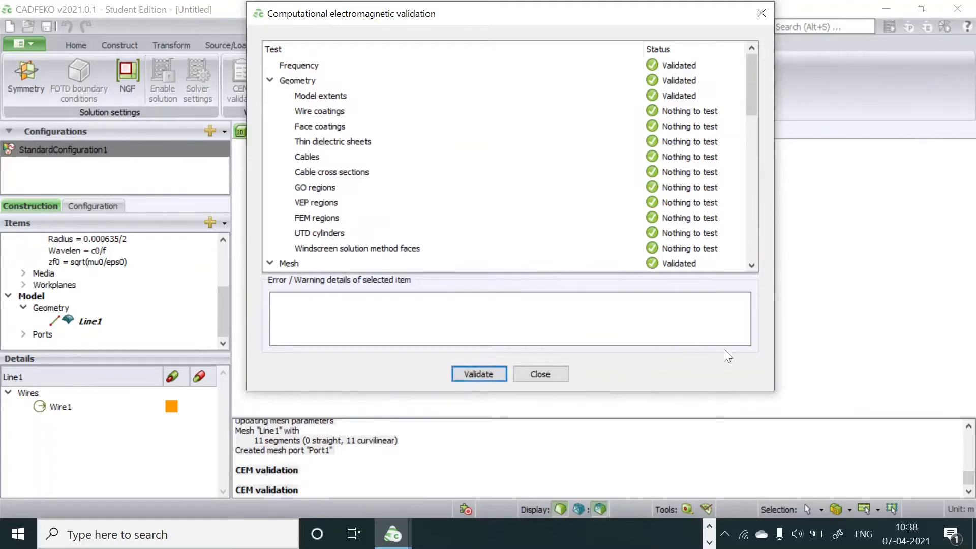
pyautogui.click(539, 379)
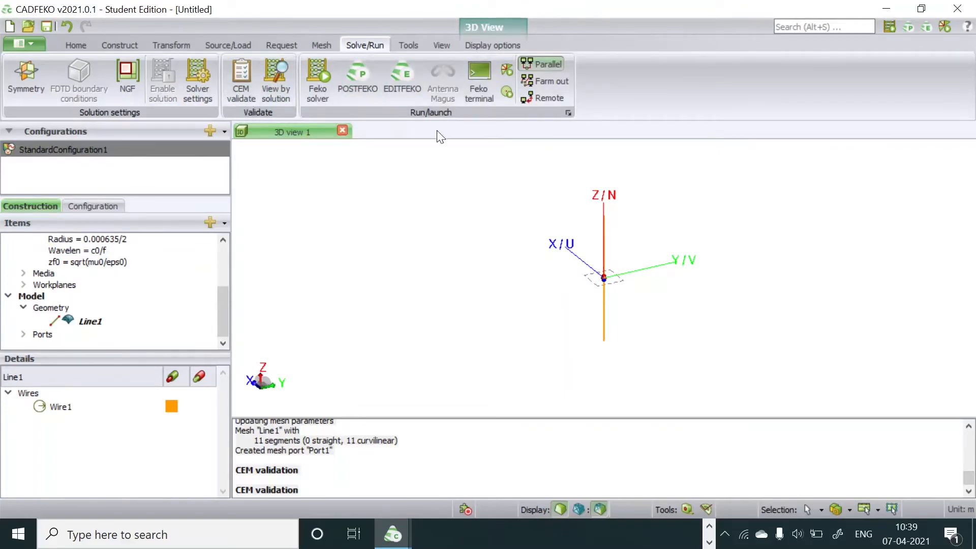
# Run the Feko solver, saving the model as 2400MHz_Dipole in the Feko folder.
pyautogui.click(325, 85)
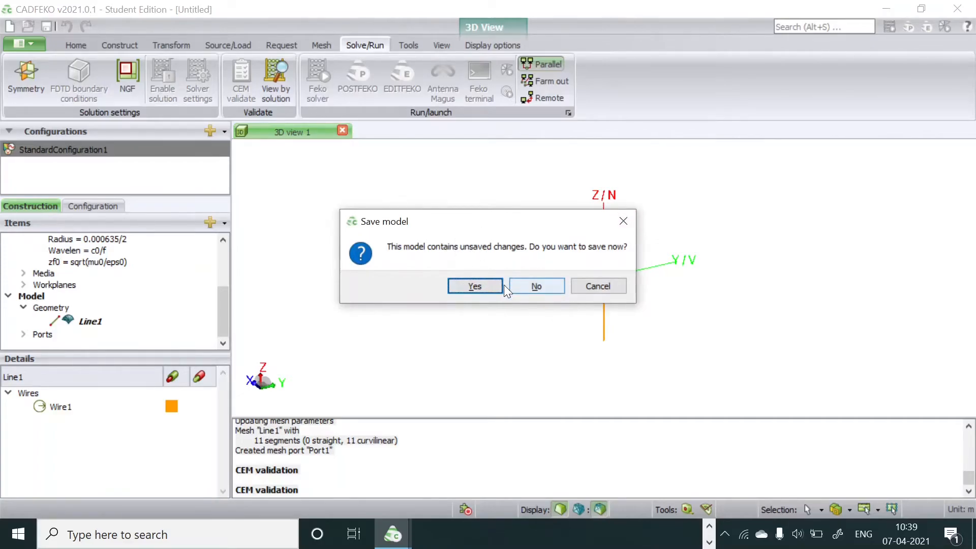
pyautogui.click(475, 286)
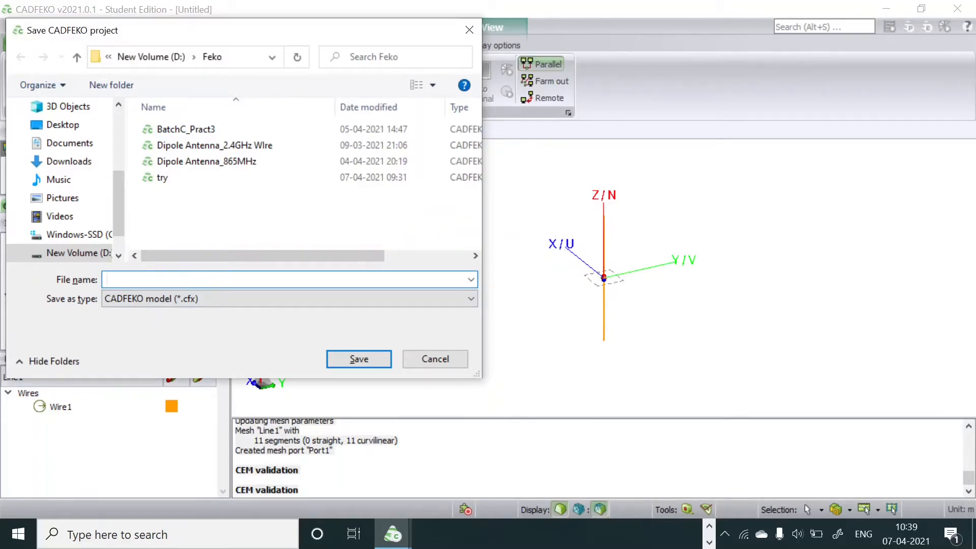
pyautogui.write('2400MHz_Dipole')
pyautogui.click(351, 359)
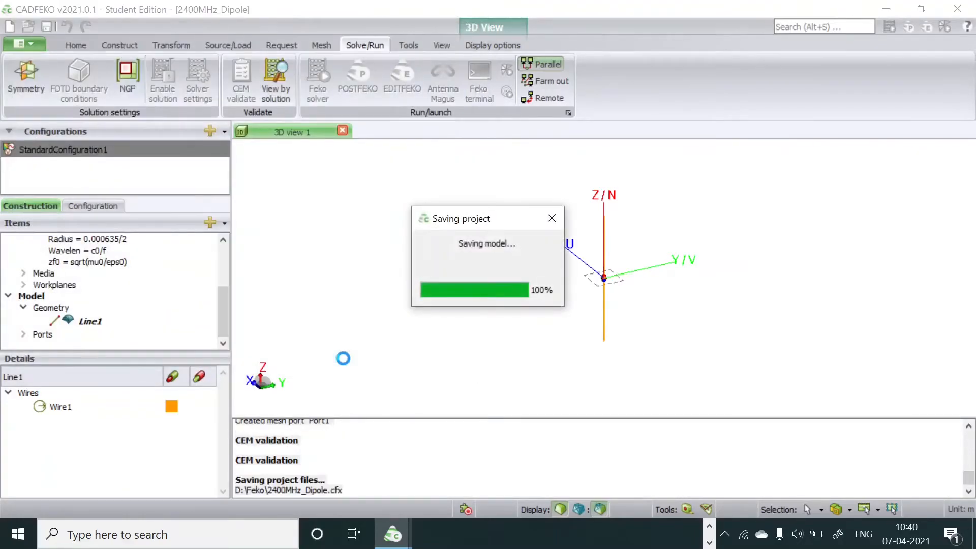
pyautogui.moveTo(739, 222); pyautogui.dragTo(605, 85)
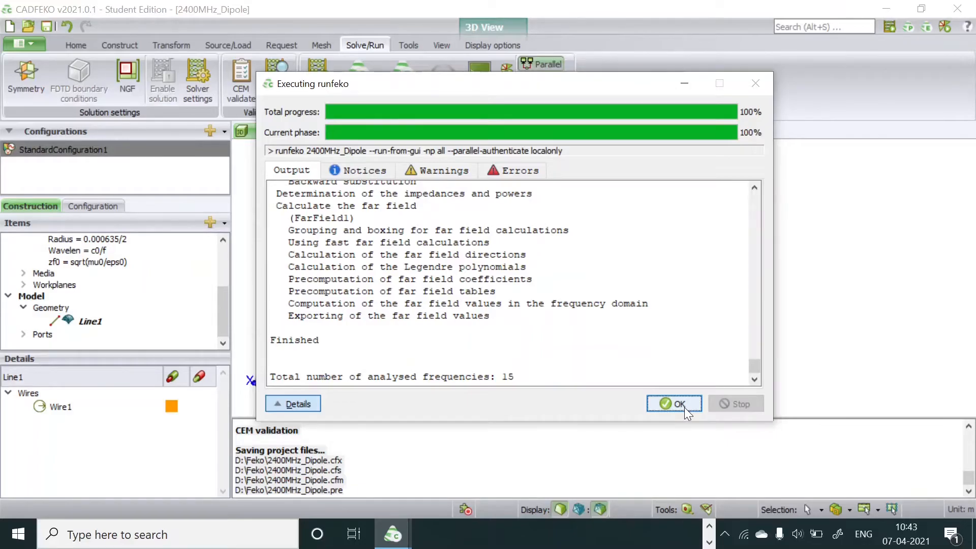
# Review the solver run's notices, warnings, errors and output, and close the run report.
pyautogui.click(357, 170)
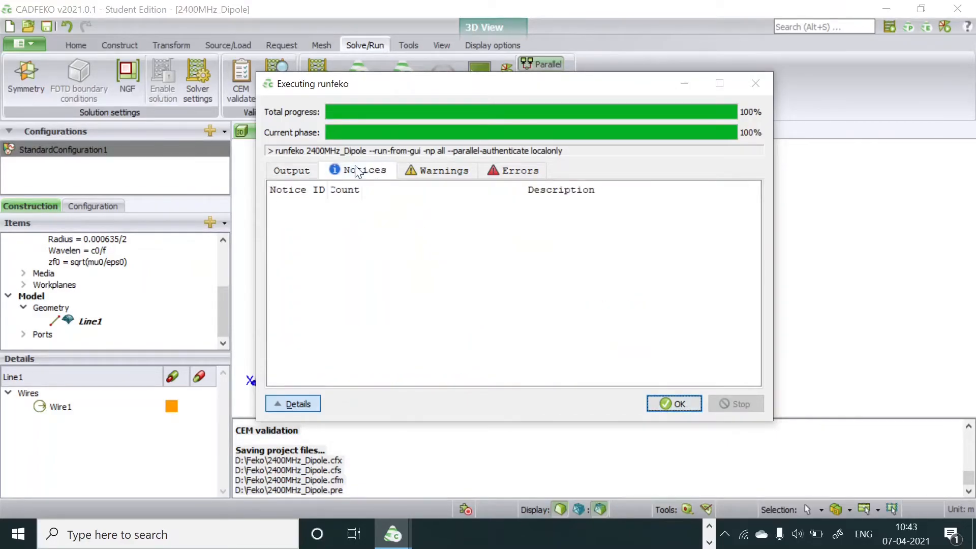
pyautogui.click(440, 170)
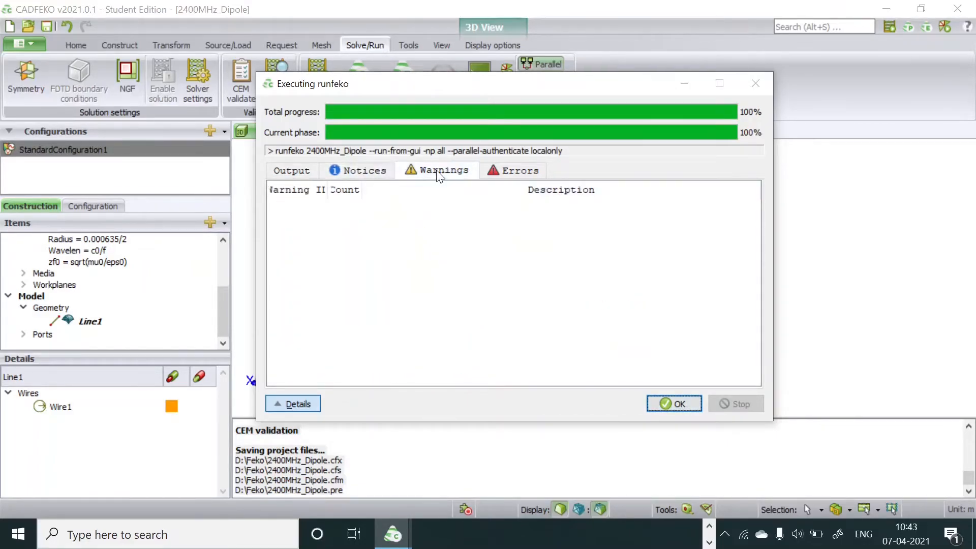
pyautogui.click(516, 170)
pyautogui.click(296, 169)
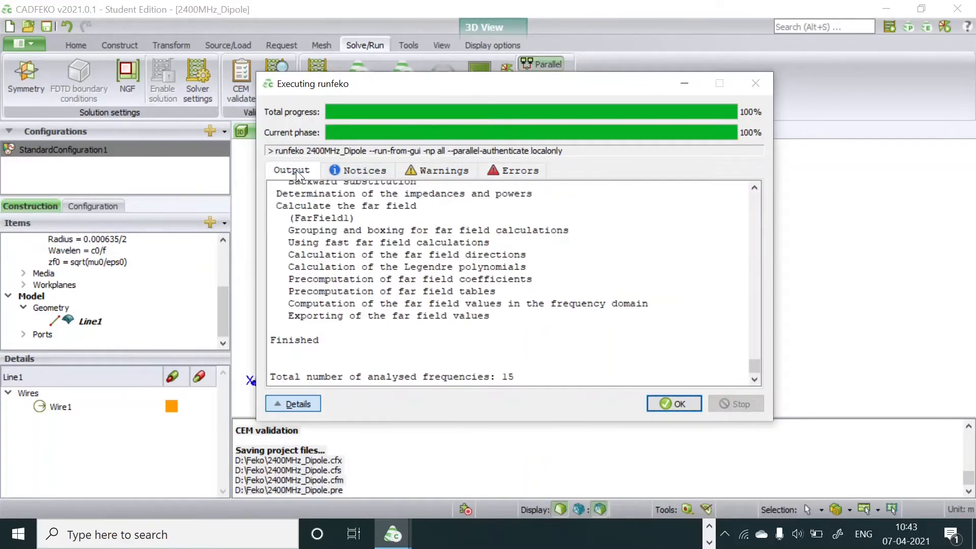
pyautogui.click(679, 404)
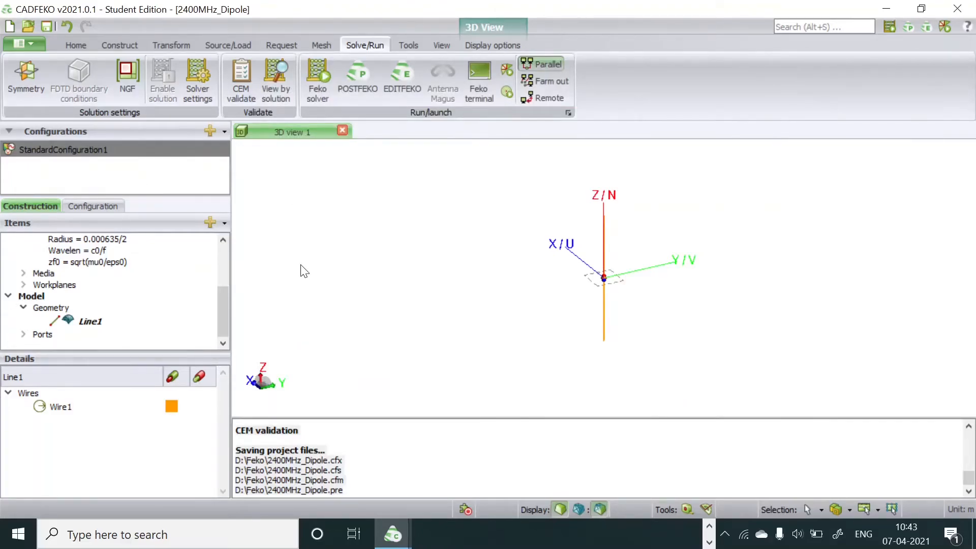
# Switch to POSTFEKO and plot the VoltageSource1 reflection coefficient on a new Cartesian graph.
pyautogui.click(370, 93)
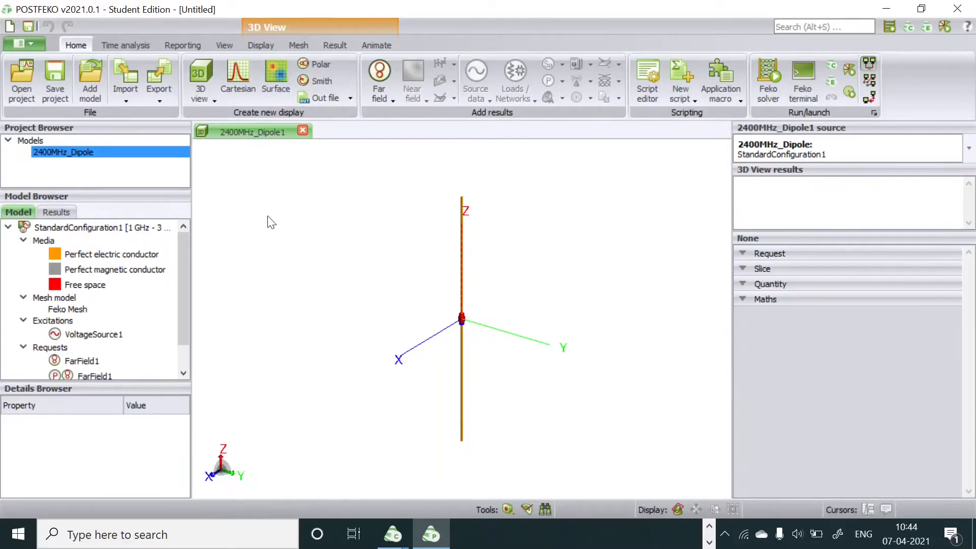
pyautogui.click(239, 70)
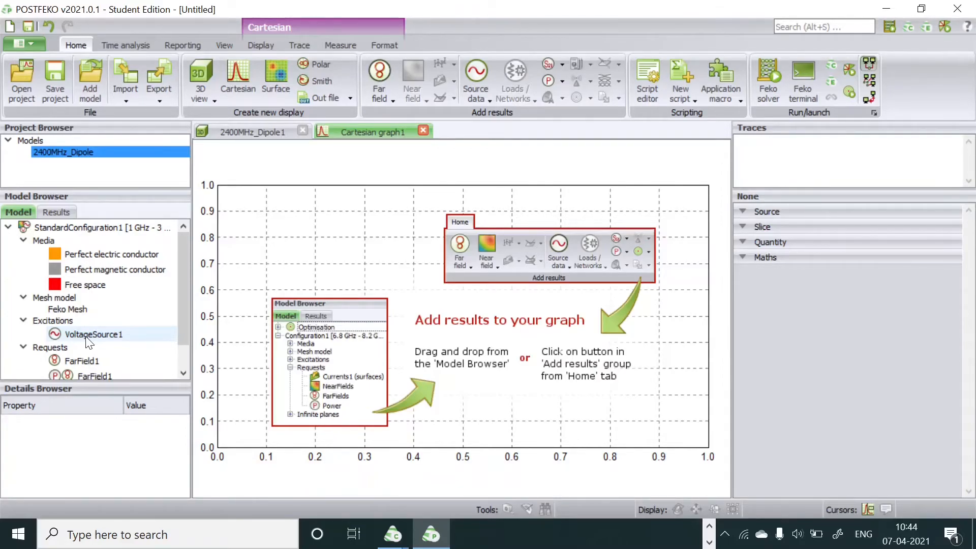
pyautogui.moveTo(88, 336); pyautogui.dragTo(360, 325)
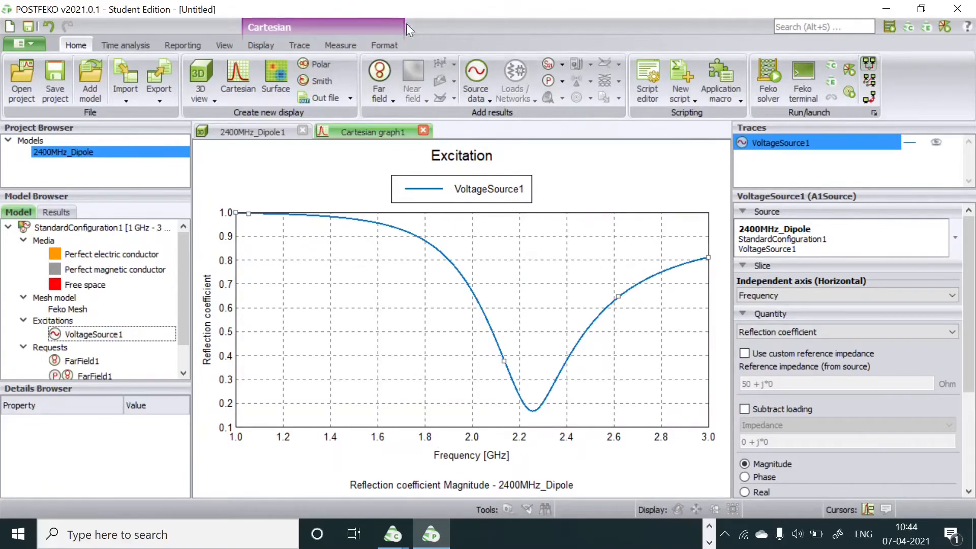
# Enable the measurement cursors on the Cartesian graph and place one at the curve's minimum, about 2.255 GHz.
pyautogui.click(311, 45)
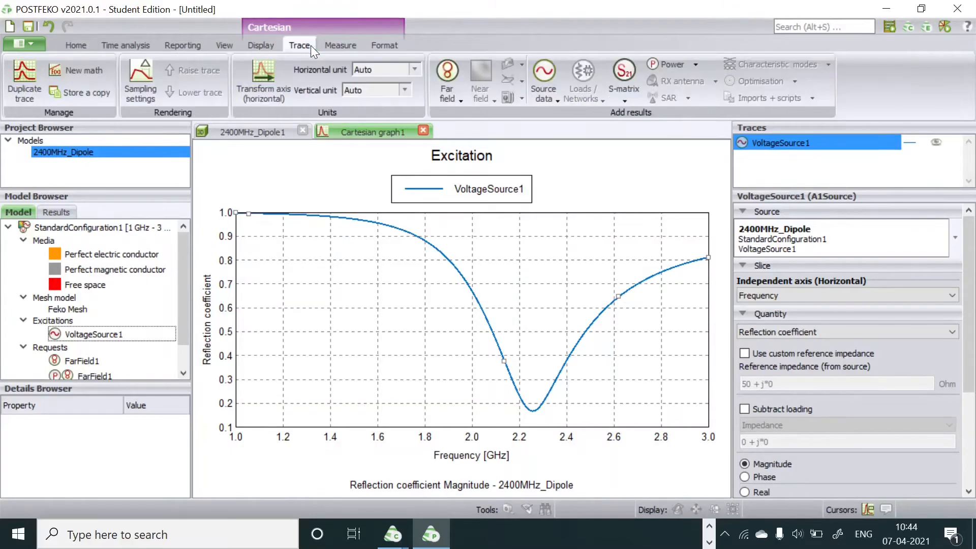
pyautogui.click(258, 45)
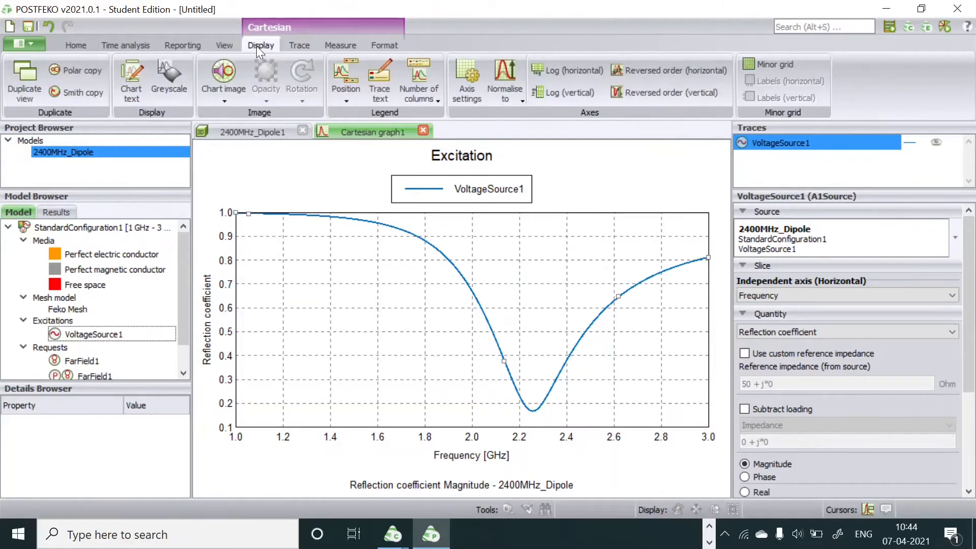
pyautogui.click(386, 43)
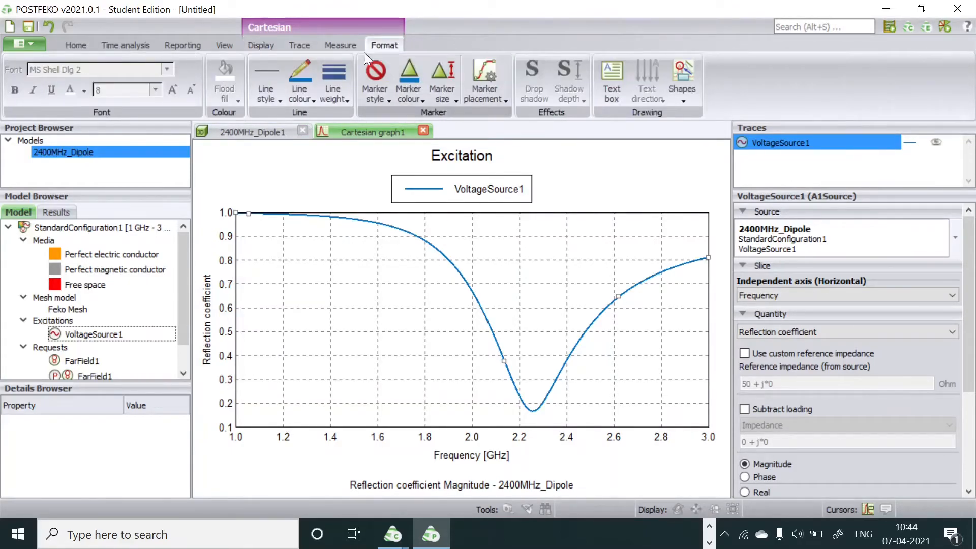
pyautogui.click(331, 45)
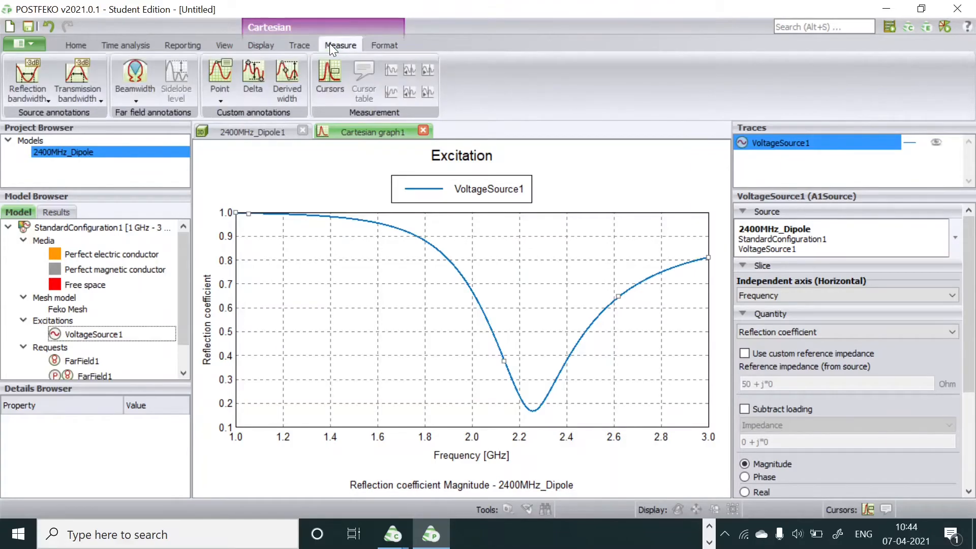
pyautogui.click(323, 82)
pyautogui.moveTo(354, 334); pyautogui.dragTo(532, 362)
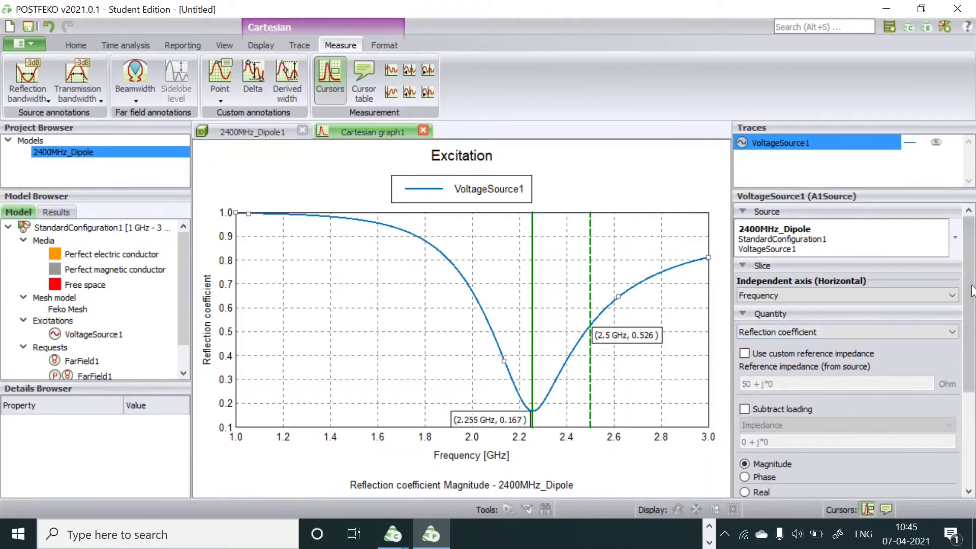
# Display the reflection coefficient magnitude of the VoltageSource1 trace in dB.
pyautogui.moveTo(971, 299); pyautogui.dragTo(974, 345)
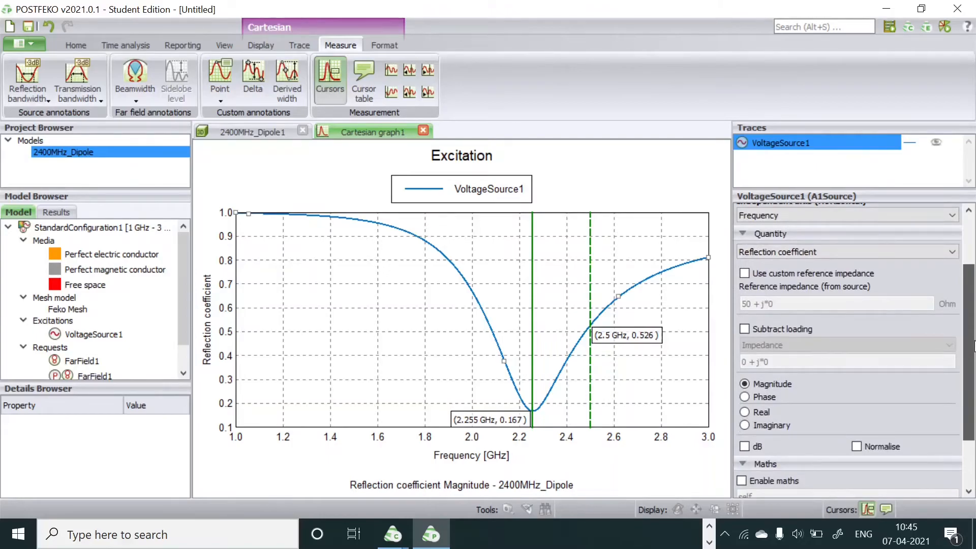
pyautogui.moveTo(972, 320)
pyautogui.mouseDown()
pyautogui.moveTo(972, 293)
pyautogui.moveTo(968, 323)
pyautogui.mouseUp()
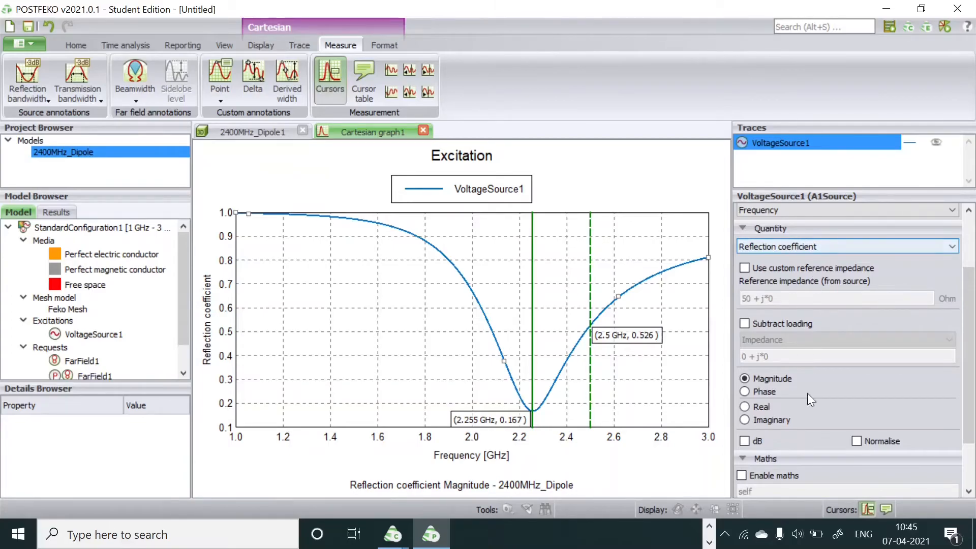
pyautogui.click(745, 441)
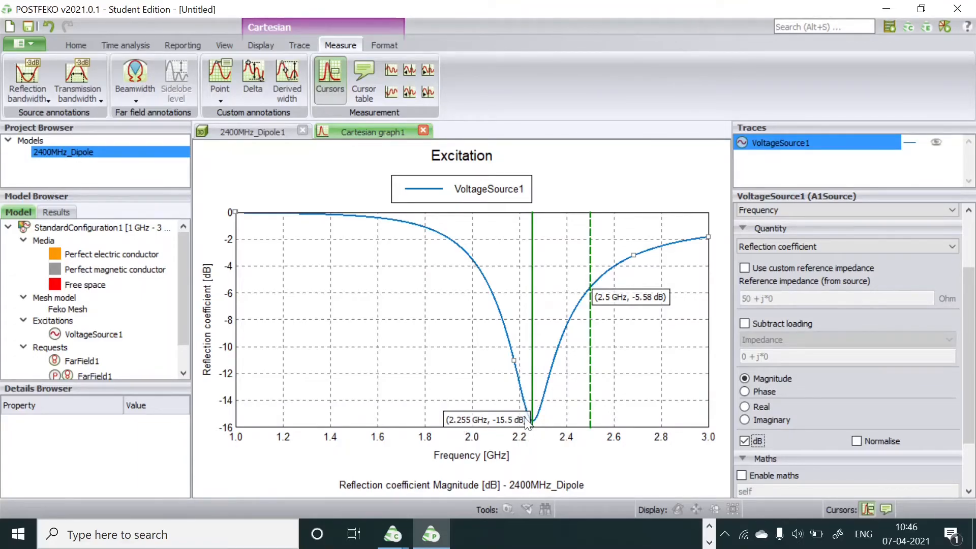
# Move the two cursors to the curve's -10 dB crossings, at about 2.161 GHz and 2.368 GHz.
pyautogui.click(532, 367)
pyautogui.moveTo(532, 301); pyautogui.dragTo(511, 304)
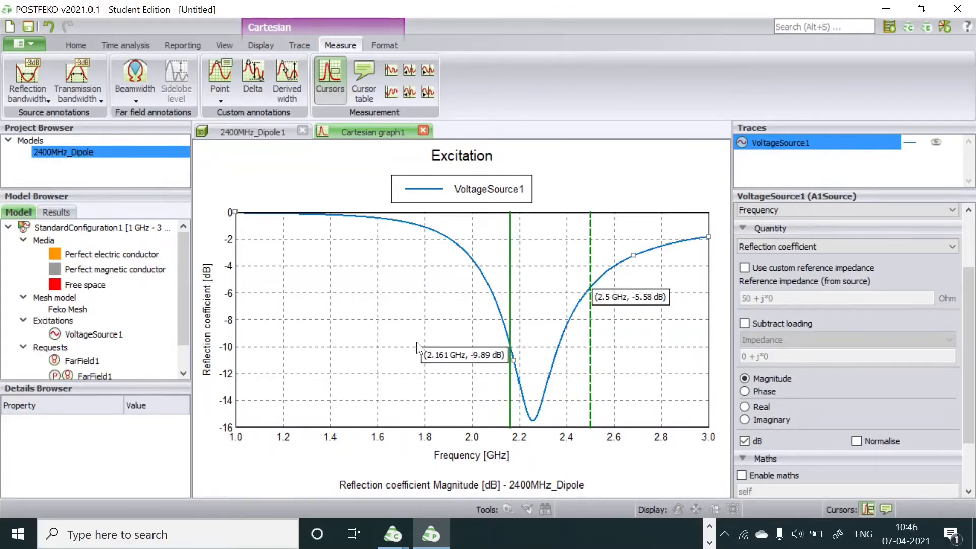
pyautogui.moveTo(590, 273); pyautogui.dragTo(562, 282)
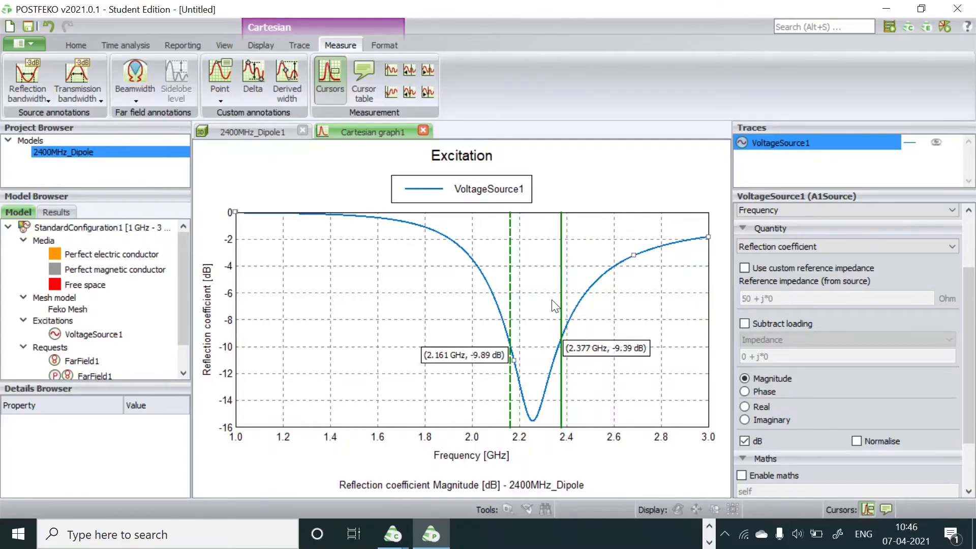
pyautogui.moveTo(560, 291); pyautogui.dragTo(560, 295)
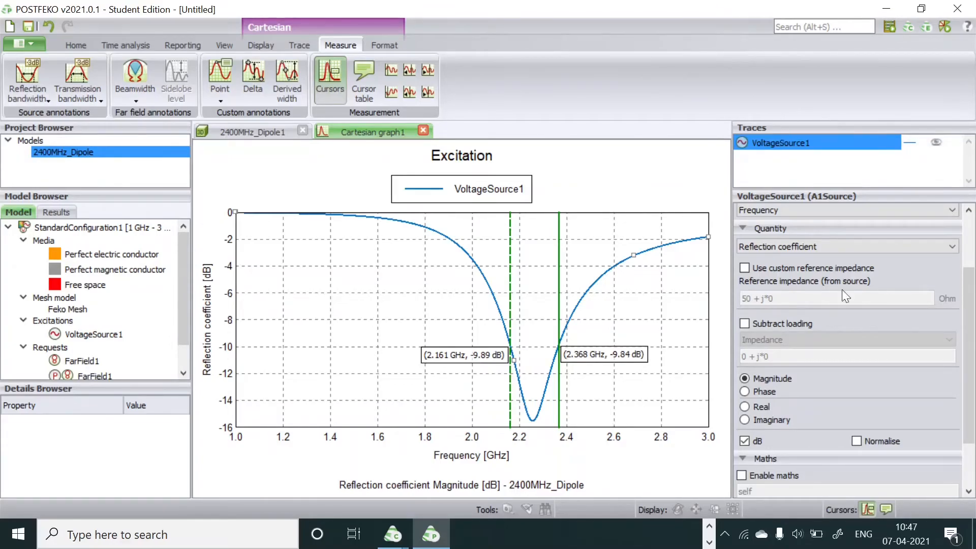
# Turn off the dB scale, change the plotted quantity to VSWR, and limit the vertical axis to a maximum of 20.
pyautogui.click(745, 440)
pyautogui.click(801, 246)
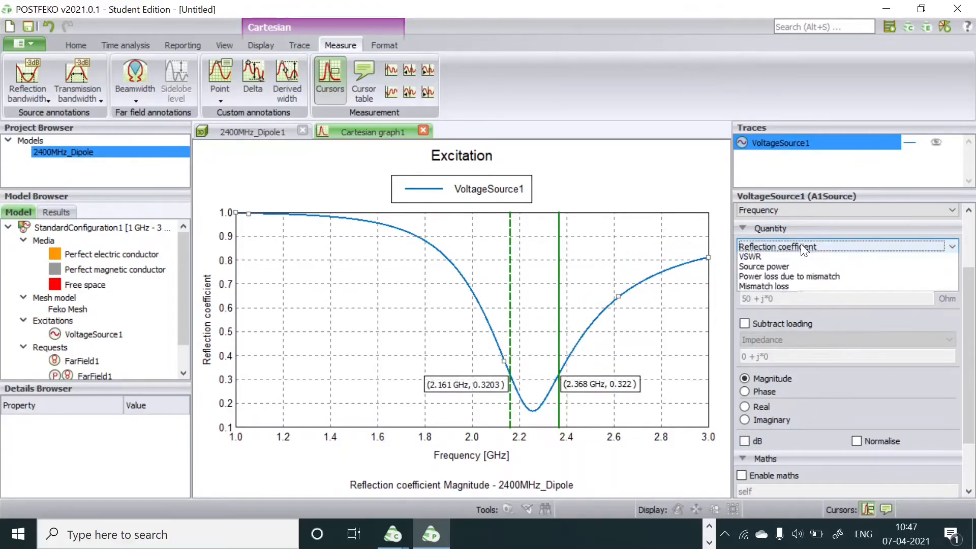
pyautogui.click(759, 308)
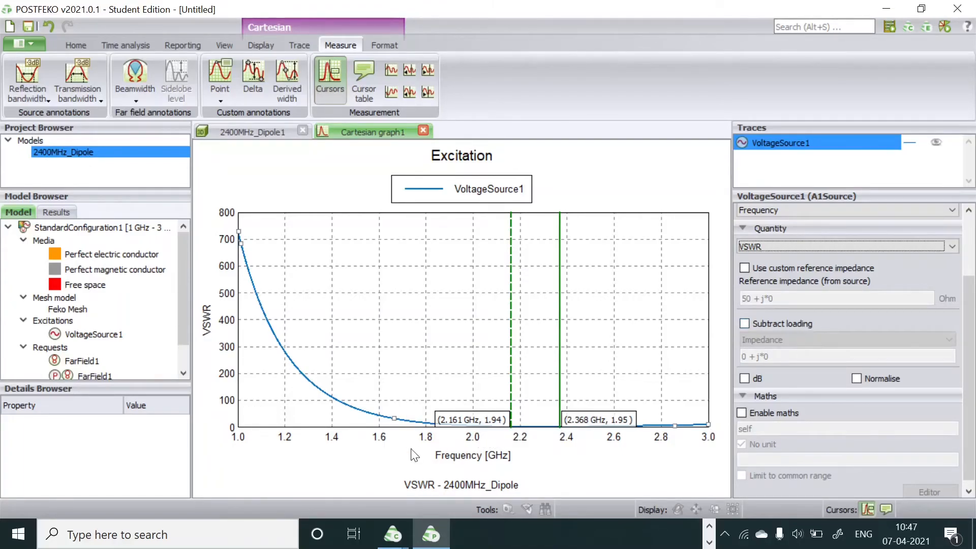
pyautogui.press('Tab')
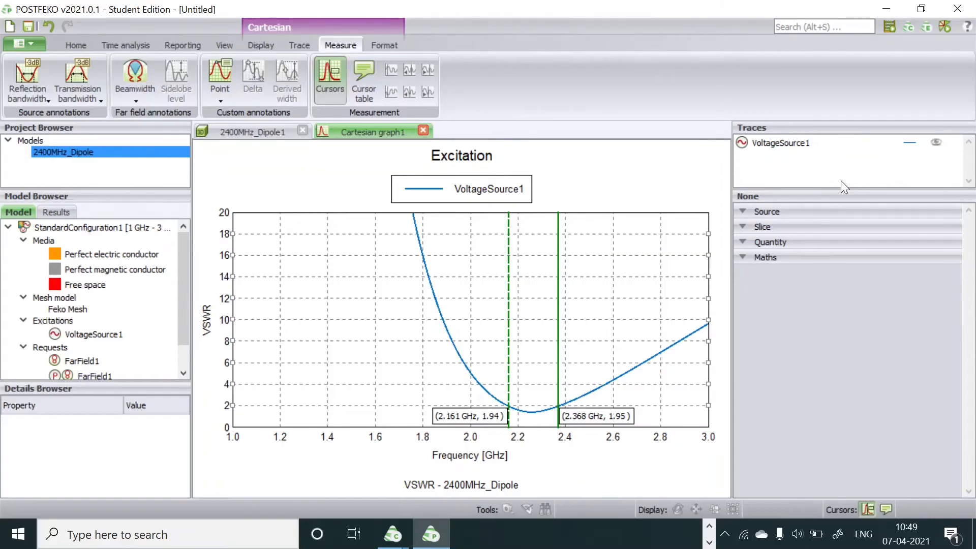
pyautogui.moveTo(184, 290); pyautogui.dragTo(183, 328)
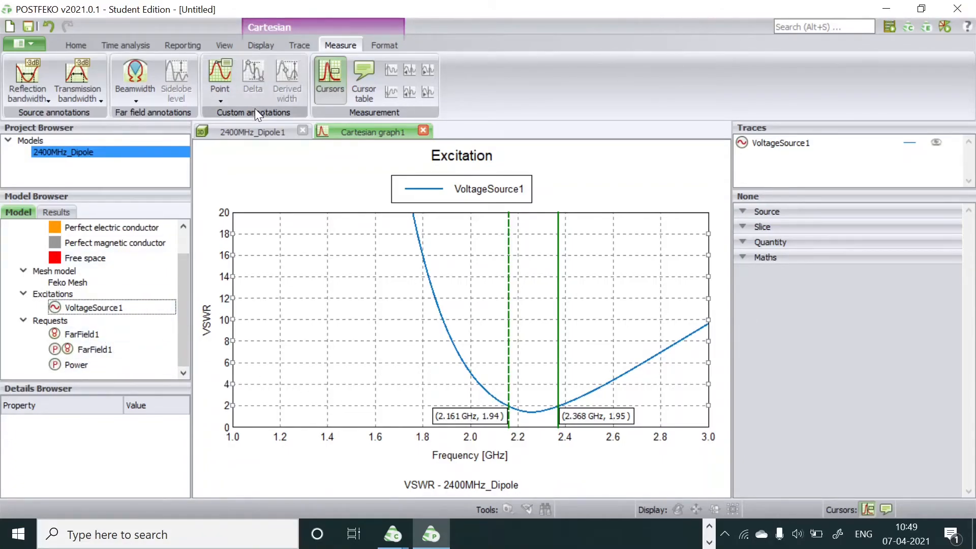
pyautogui.click(303, 45)
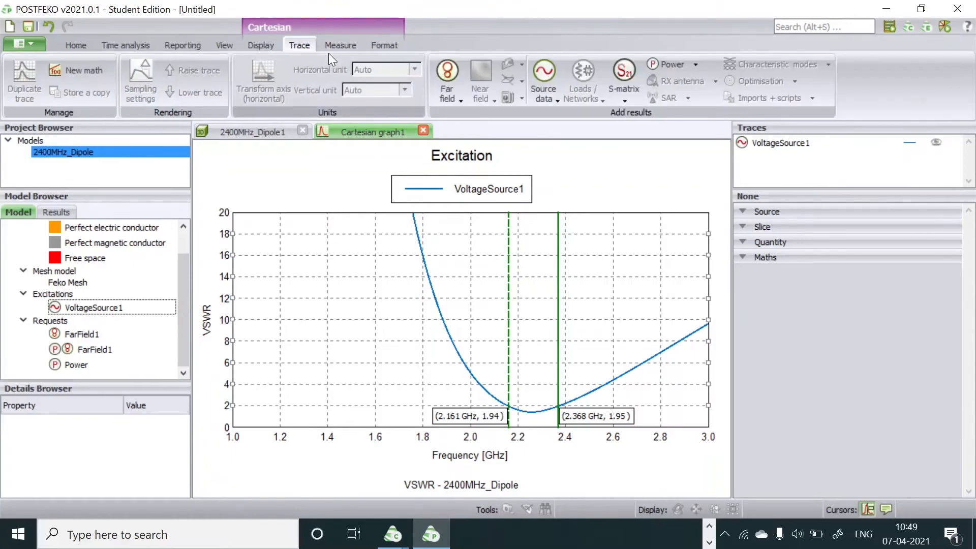
pyautogui.click(248, 44)
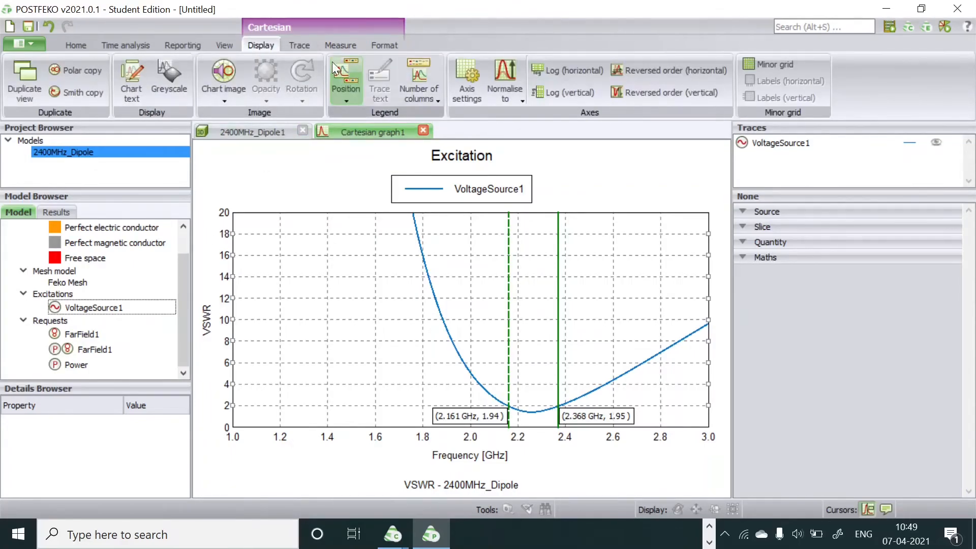
pyautogui.click(225, 45)
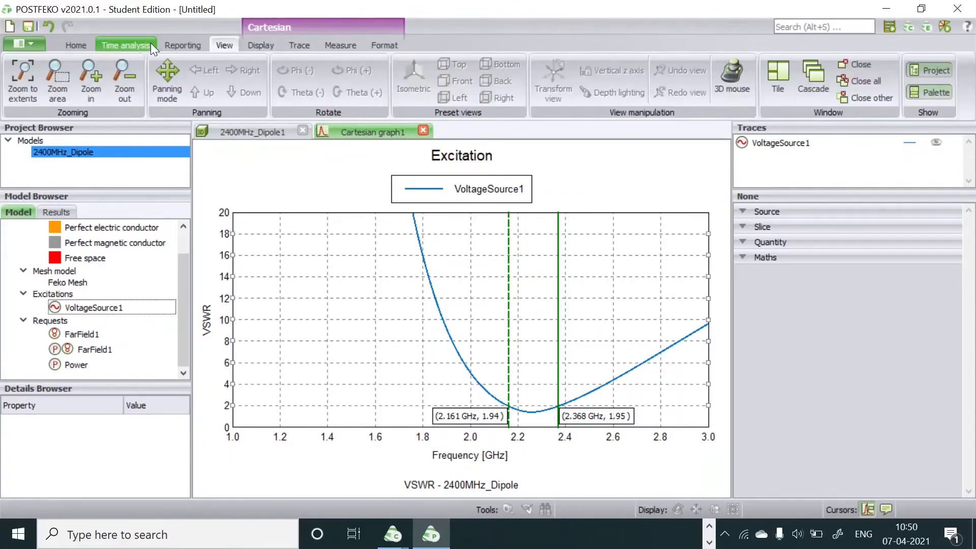
pyautogui.click(377, 44)
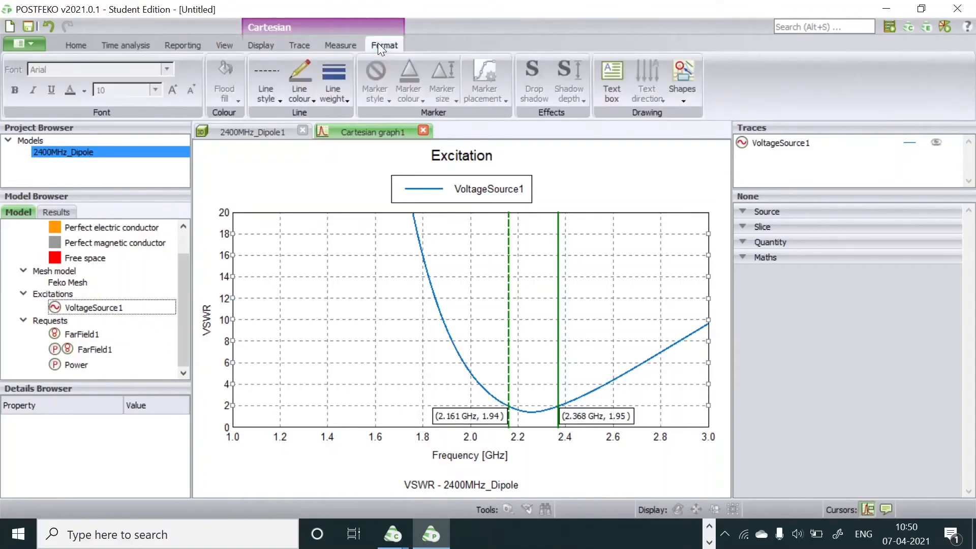
pyautogui.click(226, 44)
# Create a Smith chart and plot the VoltageSource1 excitation on it.
pyautogui.click(76, 46)
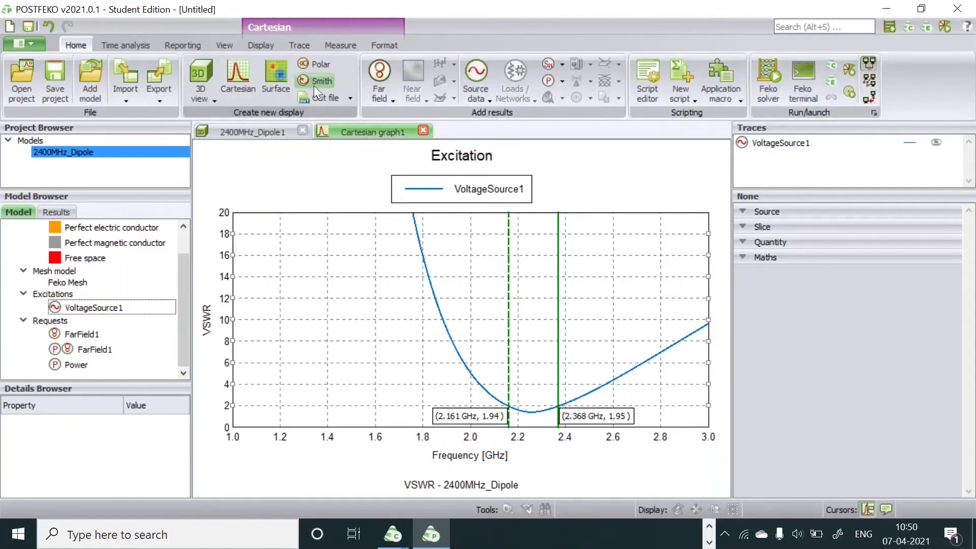
pyautogui.click(310, 80)
pyautogui.click(310, 80)
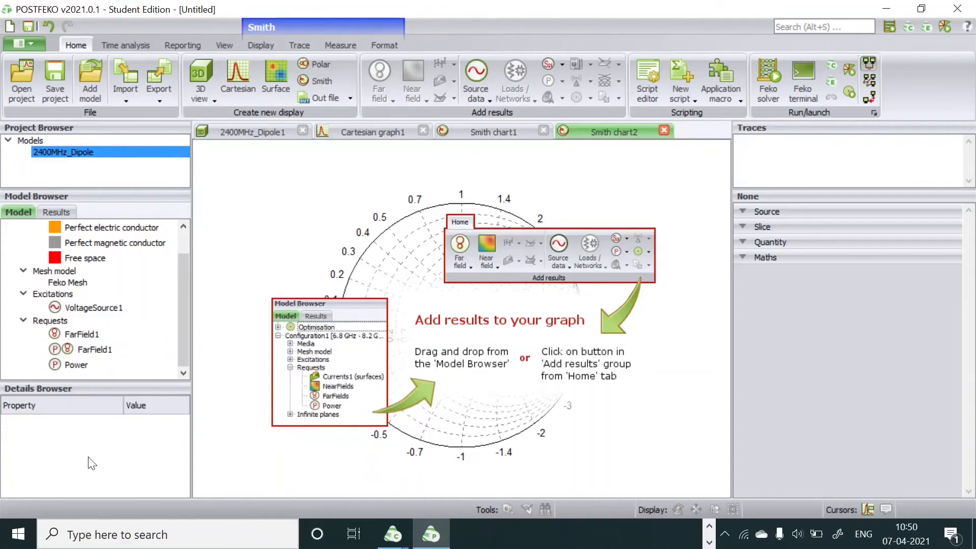
pyautogui.moveTo(100, 306); pyautogui.dragTo(443, 326)
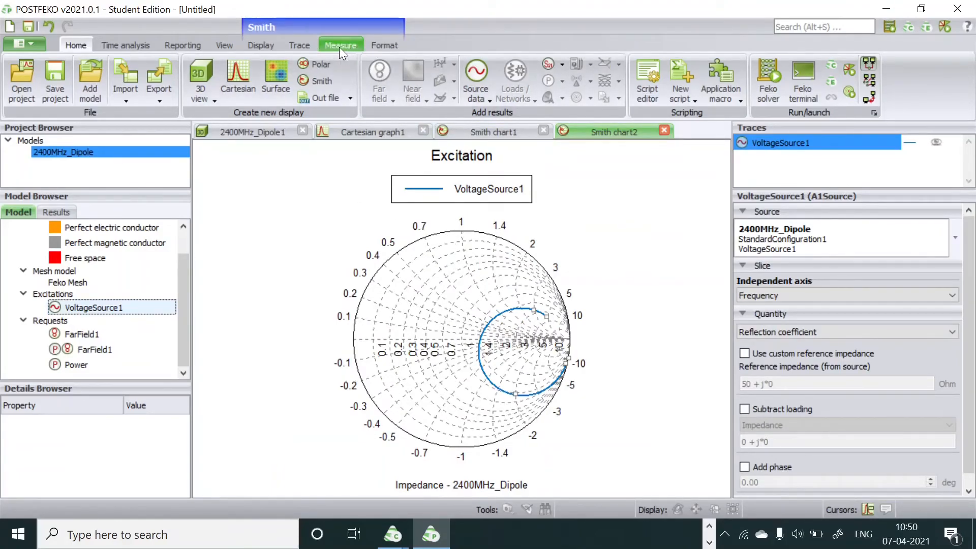
# Enable the cursor on the Smith chart and move it along the VoltageSource1 trace to about 2.22 GHz.
pyautogui.click(303, 47)
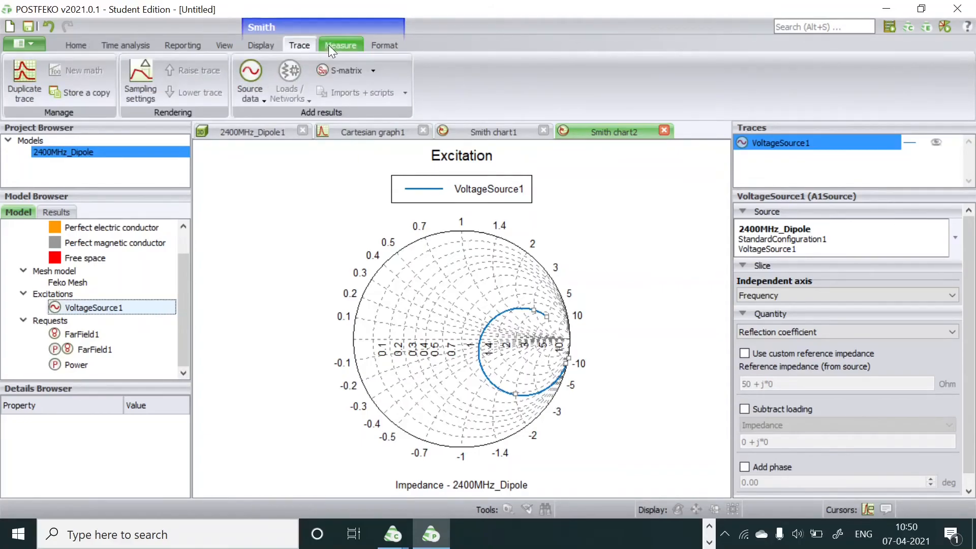
pyautogui.click(329, 45)
pyautogui.click(330, 80)
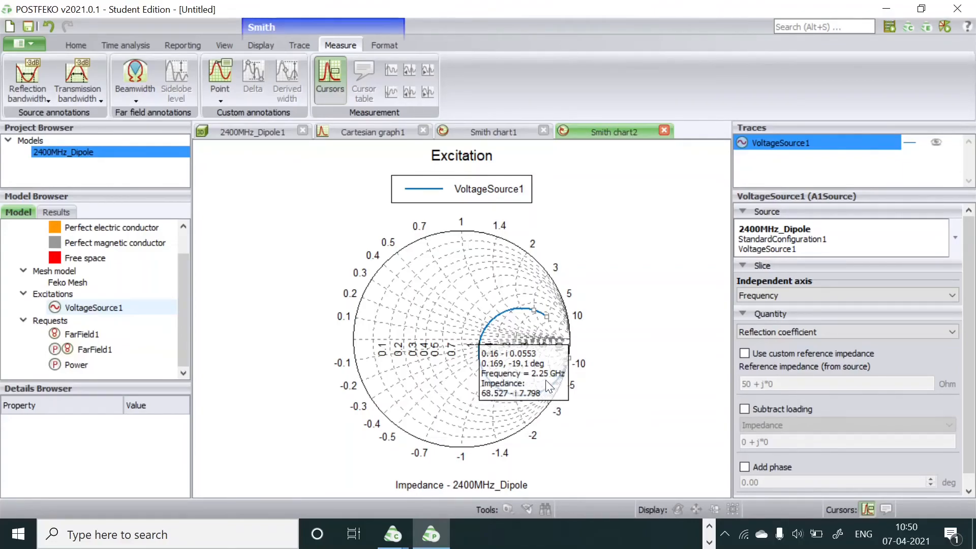
pyautogui.click(506, 364)
pyautogui.moveTo(508, 357)
pyautogui.mouseDown()
pyautogui.moveTo(512, 333)
pyautogui.moveTo(532, 324)
pyautogui.moveTo(489, 331)
pyautogui.moveTo(472, 372)
pyautogui.moveTo(475, 391)
pyautogui.moveTo(498, 407)
pyautogui.moveTo(468, 358)
pyautogui.mouseUp()
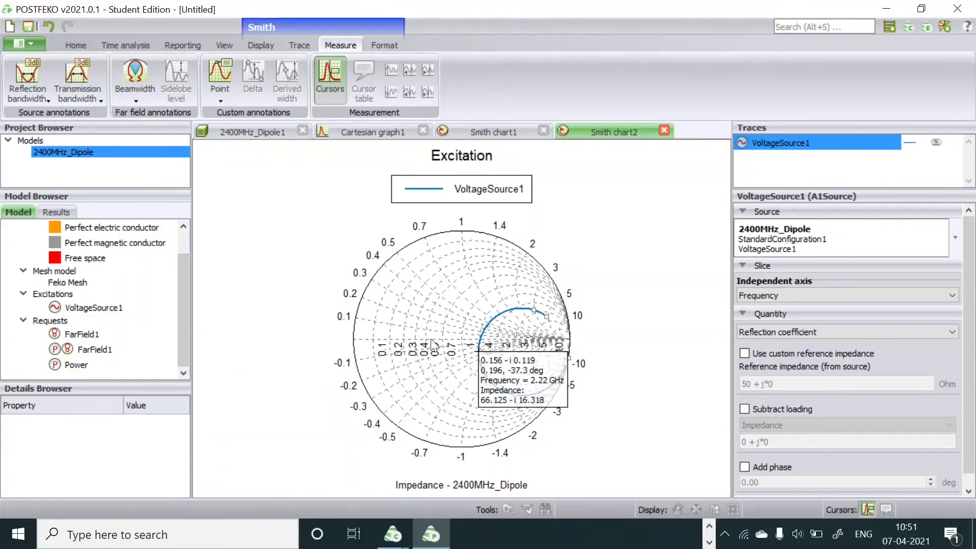
# Create a polar graph and plot the FarField1 request on it.
pyautogui.click(77, 45)
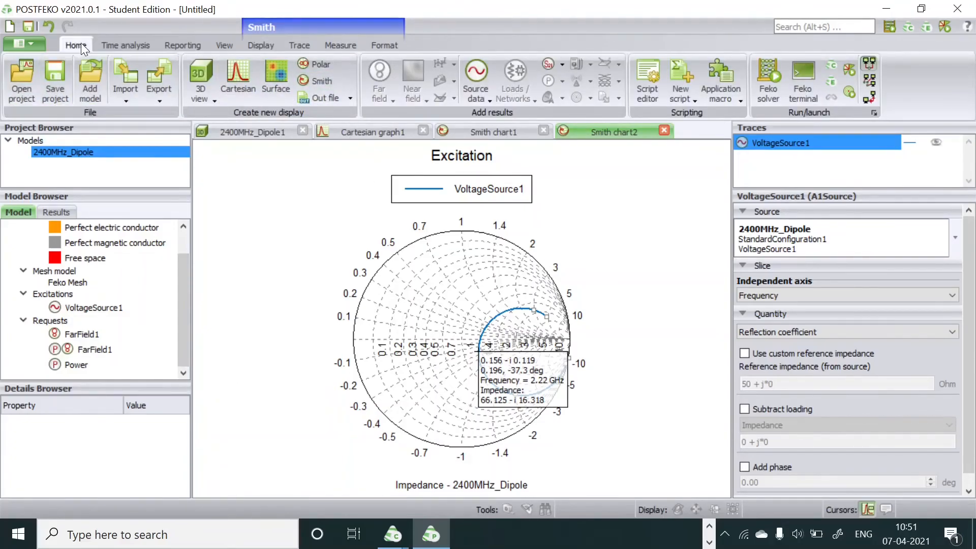
pyautogui.click(318, 65)
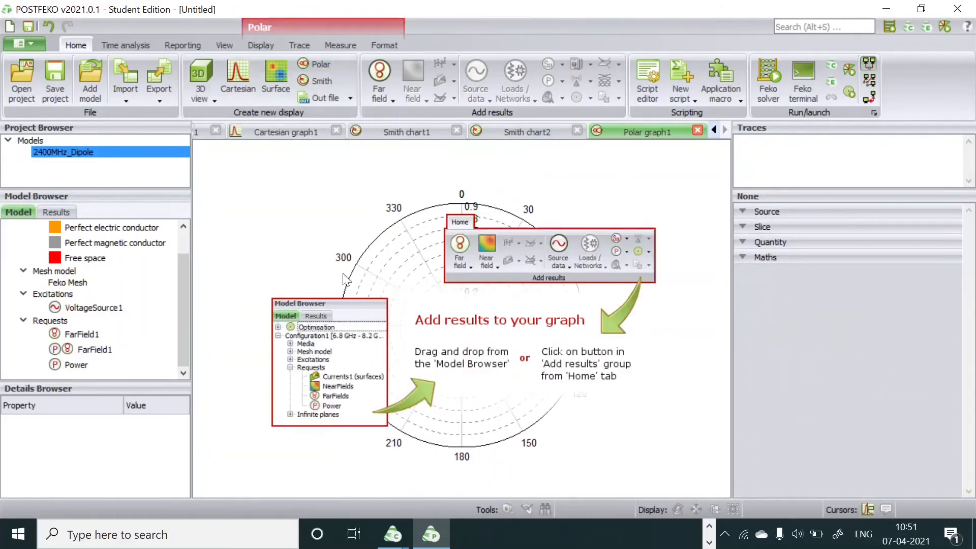
pyautogui.click(87, 334)
pyautogui.moveTo(87, 333); pyautogui.dragTo(396, 356)
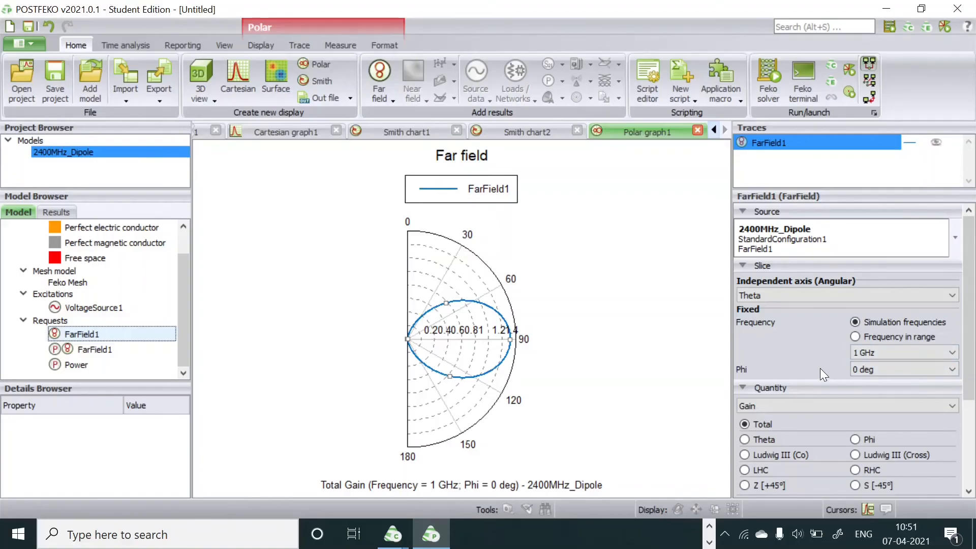
# Set the independent axis of the FarField1 polar trace to Theta (wrapped).
pyautogui.click(834, 296)
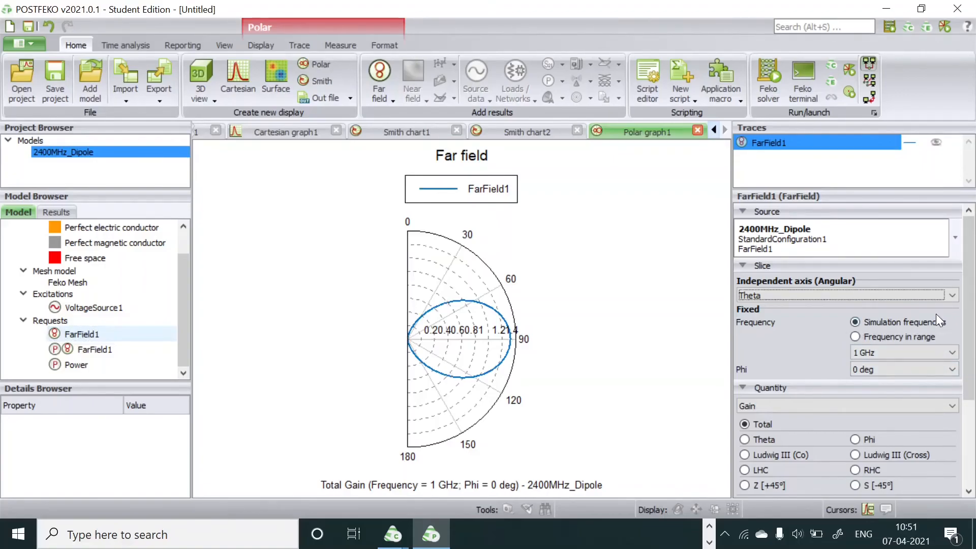
pyautogui.click(824, 297)
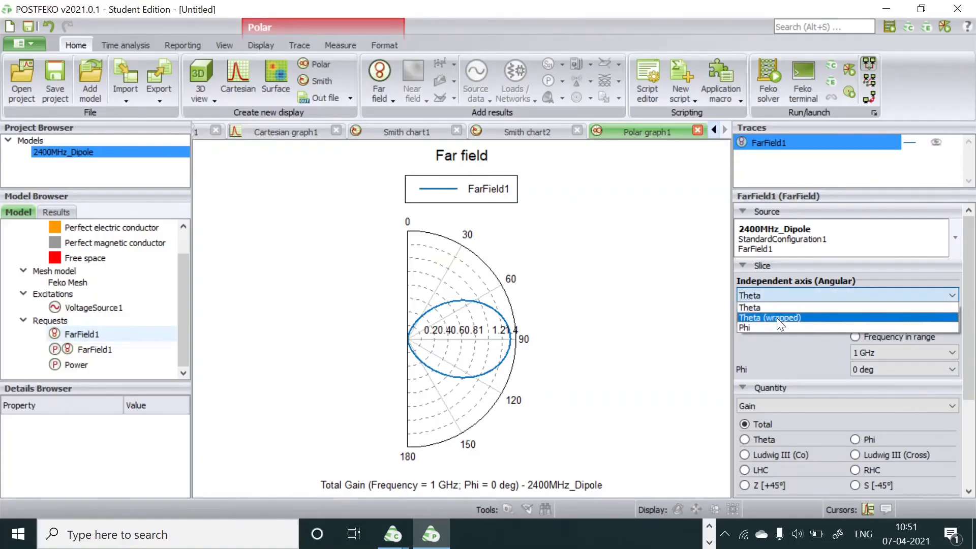
pyautogui.click(777, 319)
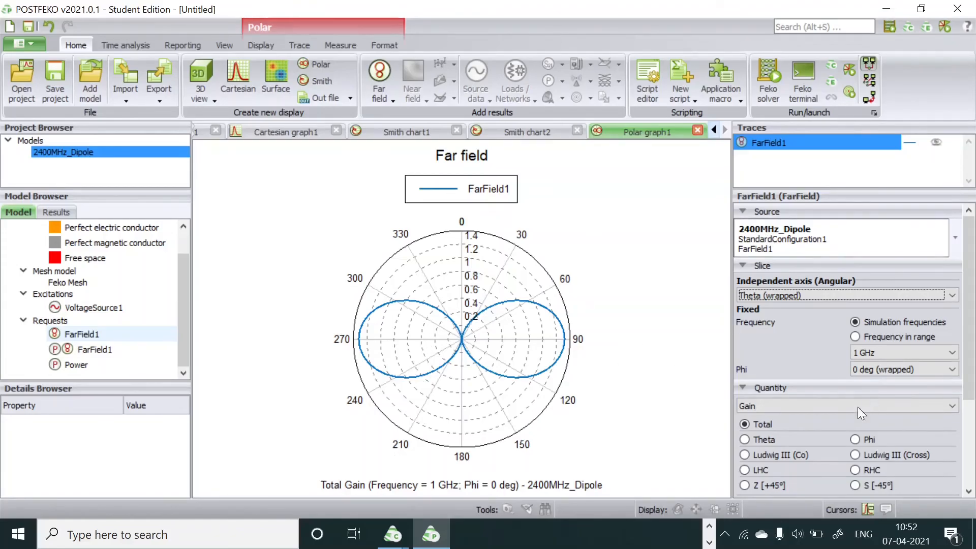
# Plot the FarField1 polar trace against Phi for comparison, and return its independent axis to Theta (wrapped).
pyautogui.click(798, 297)
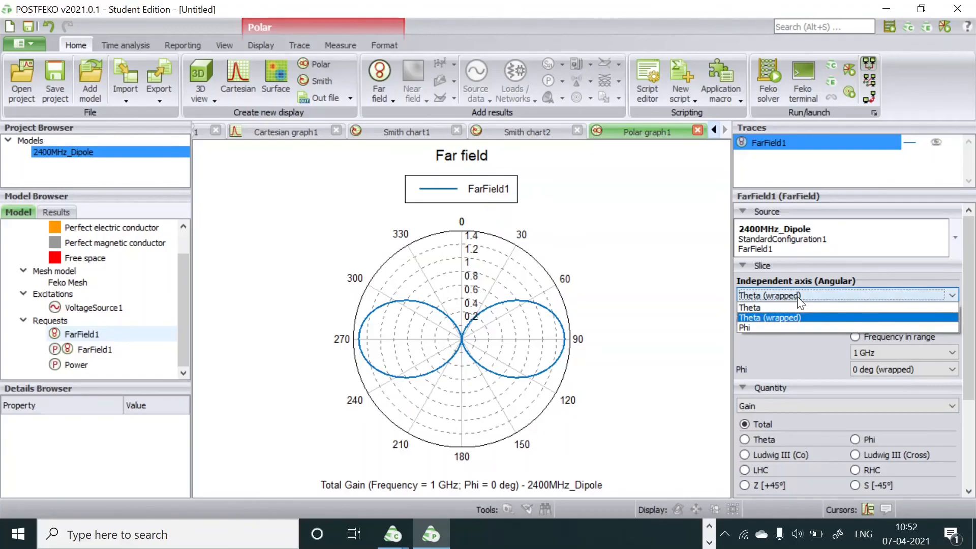
pyautogui.click(746, 328)
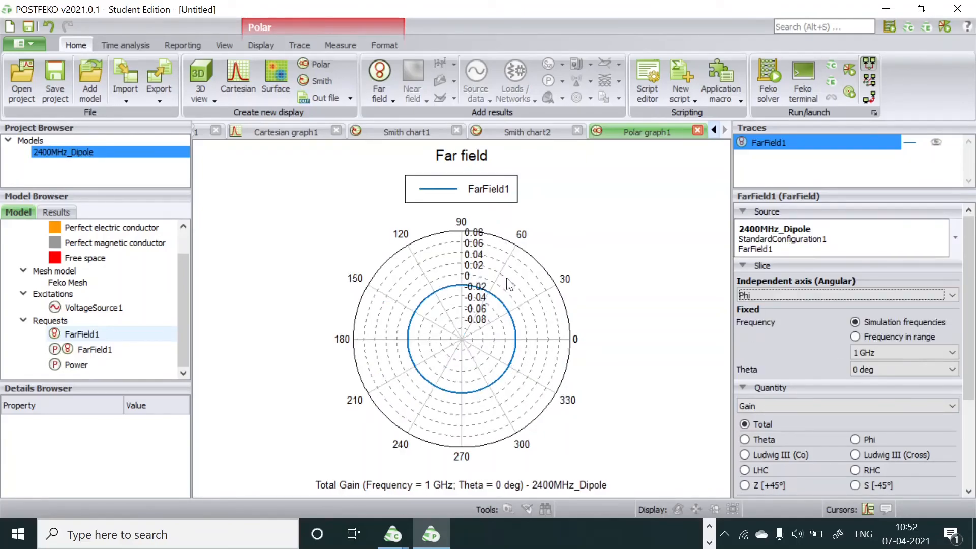
pyautogui.click(752, 299)
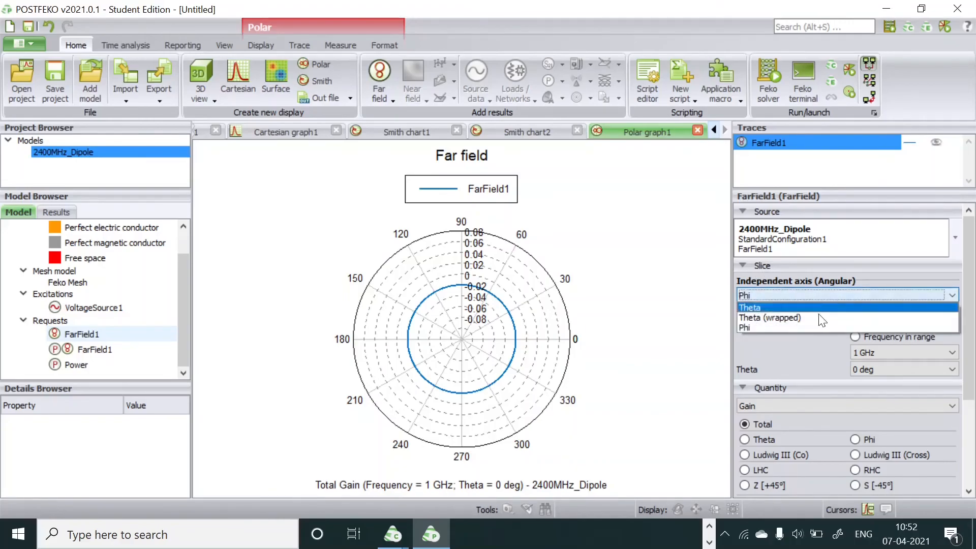
pyautogui.click(757, 318)
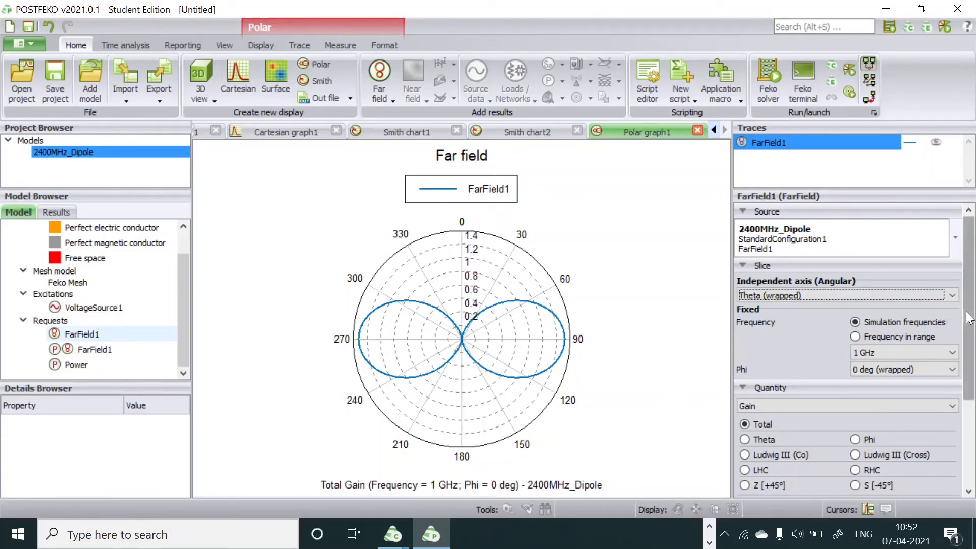
pyautogui.scroll(-3, 969, 311)
pyautogui.scroll(3, 971, 311)
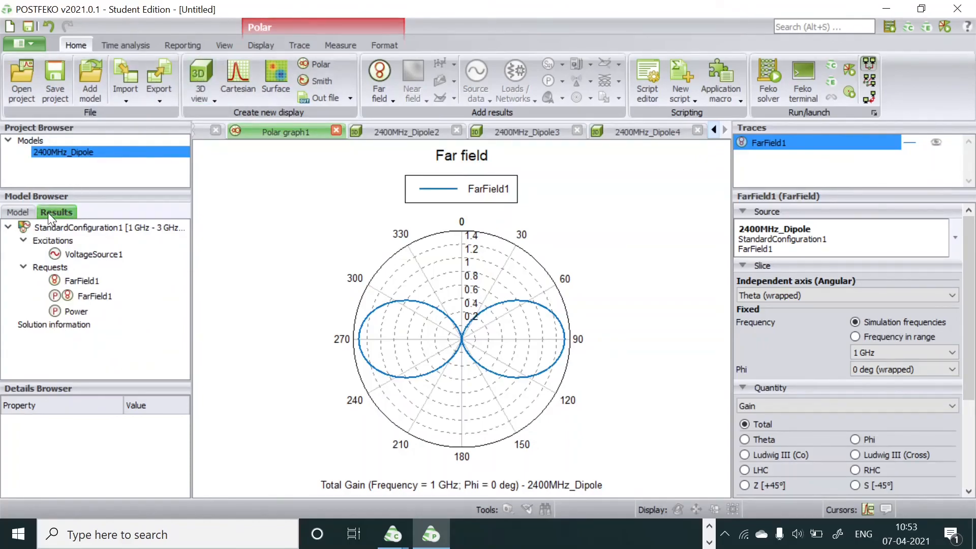
# Create a new 3D view of the 2400MHz_Dipole StandardConfiguration1 and show the FarField1 request in it.
pyautogui.click(211, 98)
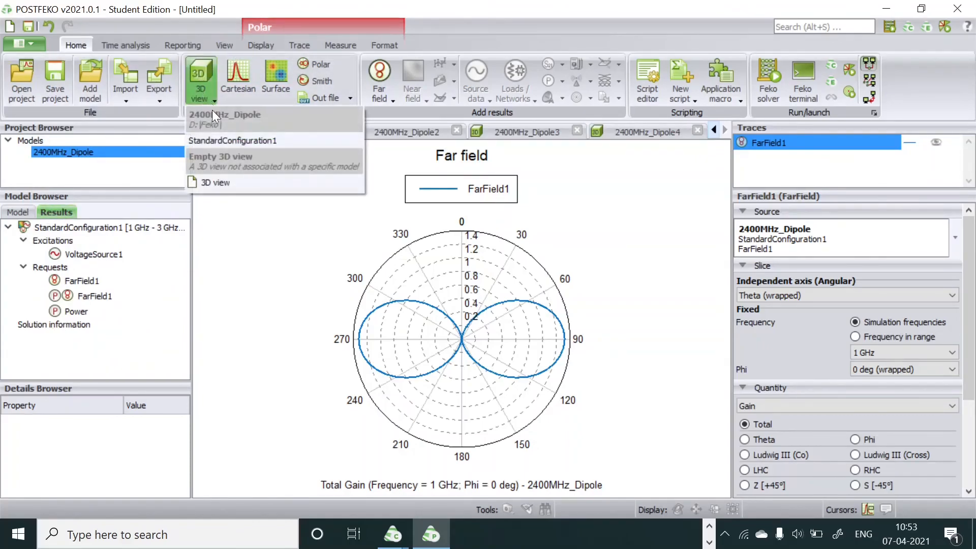
pyautogui.click(232, 141)
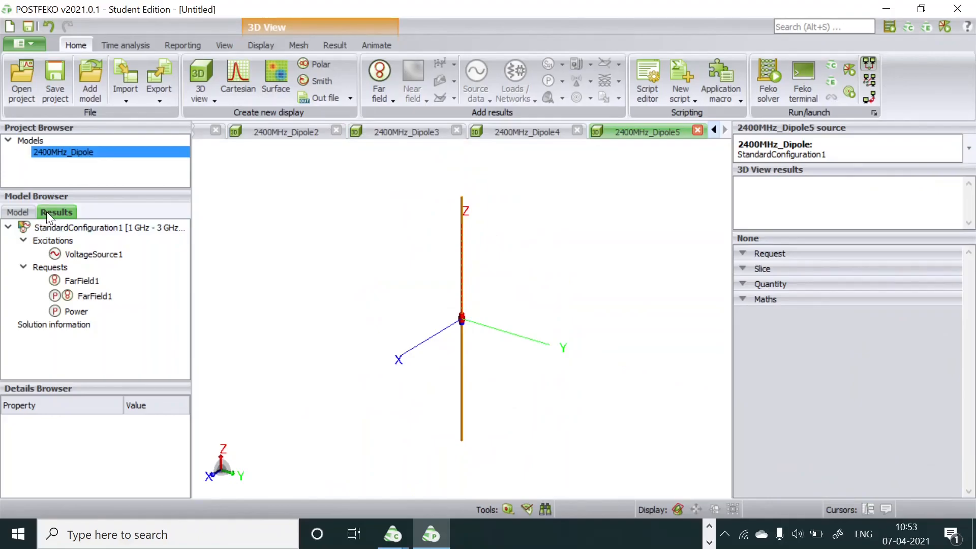
pyautogui.doubleClick(77, 279)
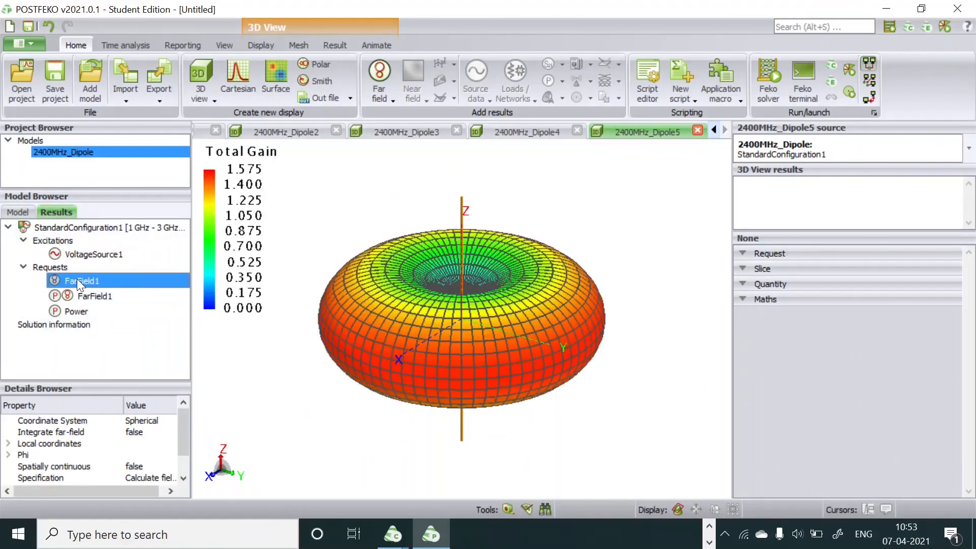